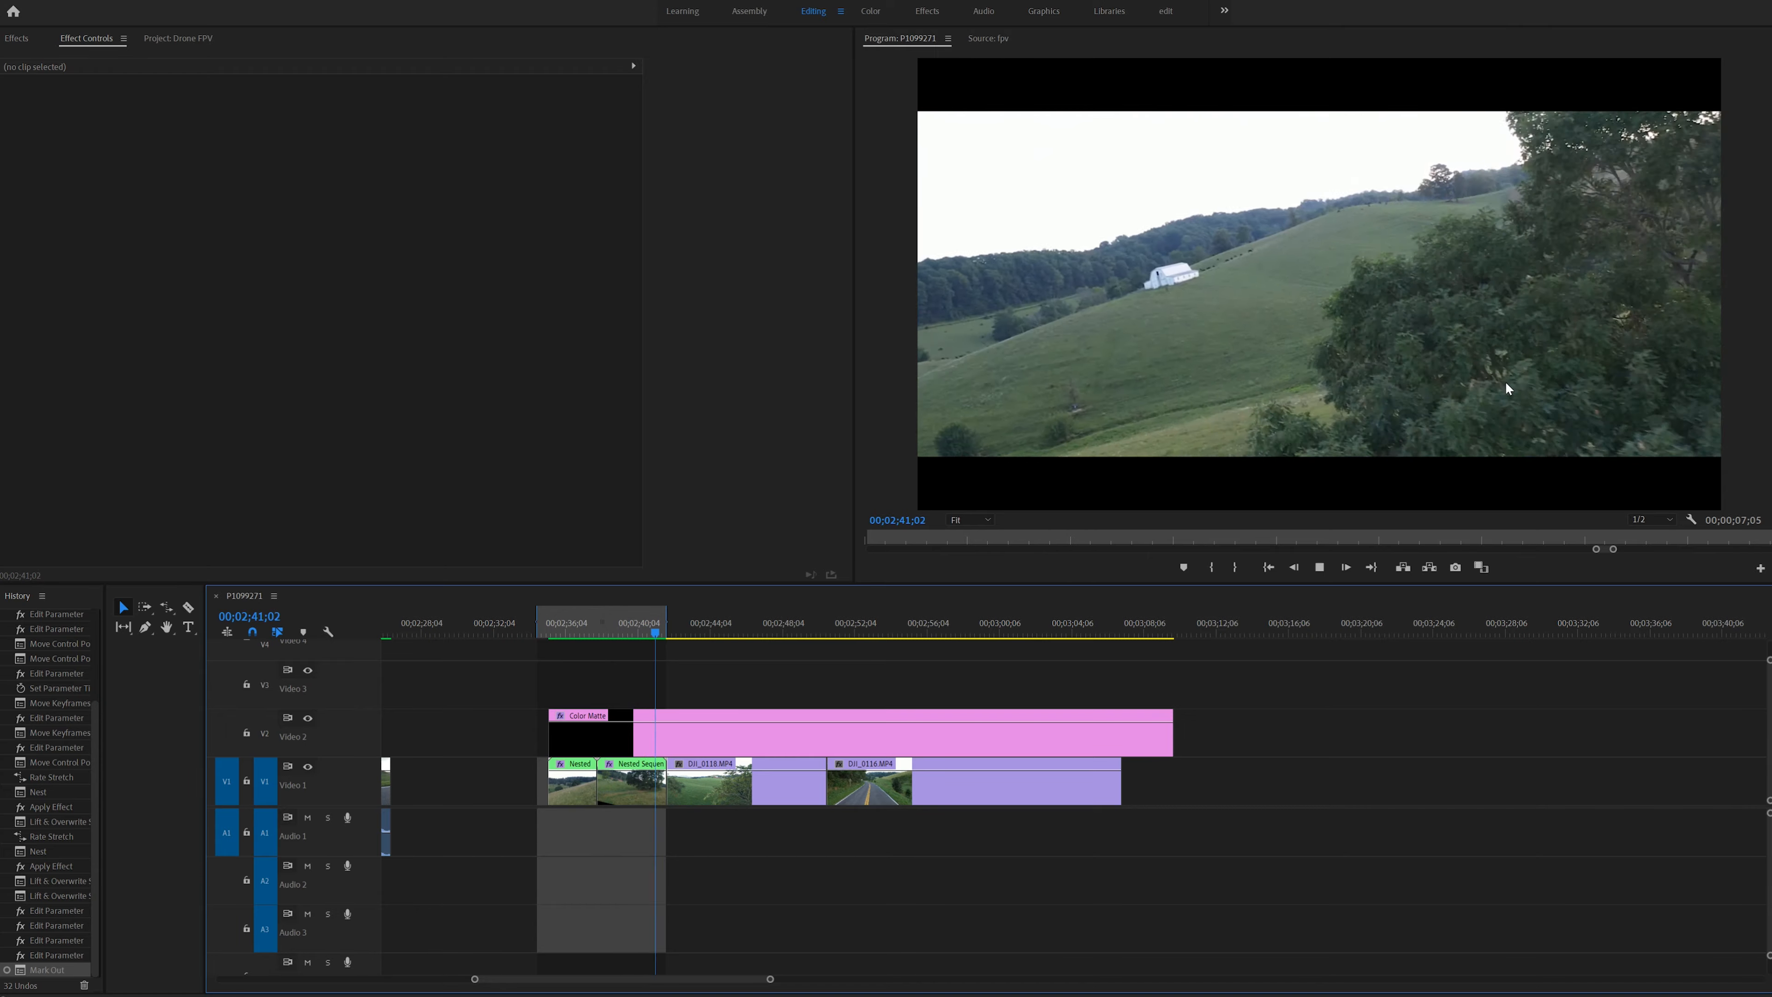
# - Enable Rotation keyframing on the DJI_0118.MP4 clip, with a 0° keyframe at the start of the clip
pyautogui.click(637, 625)
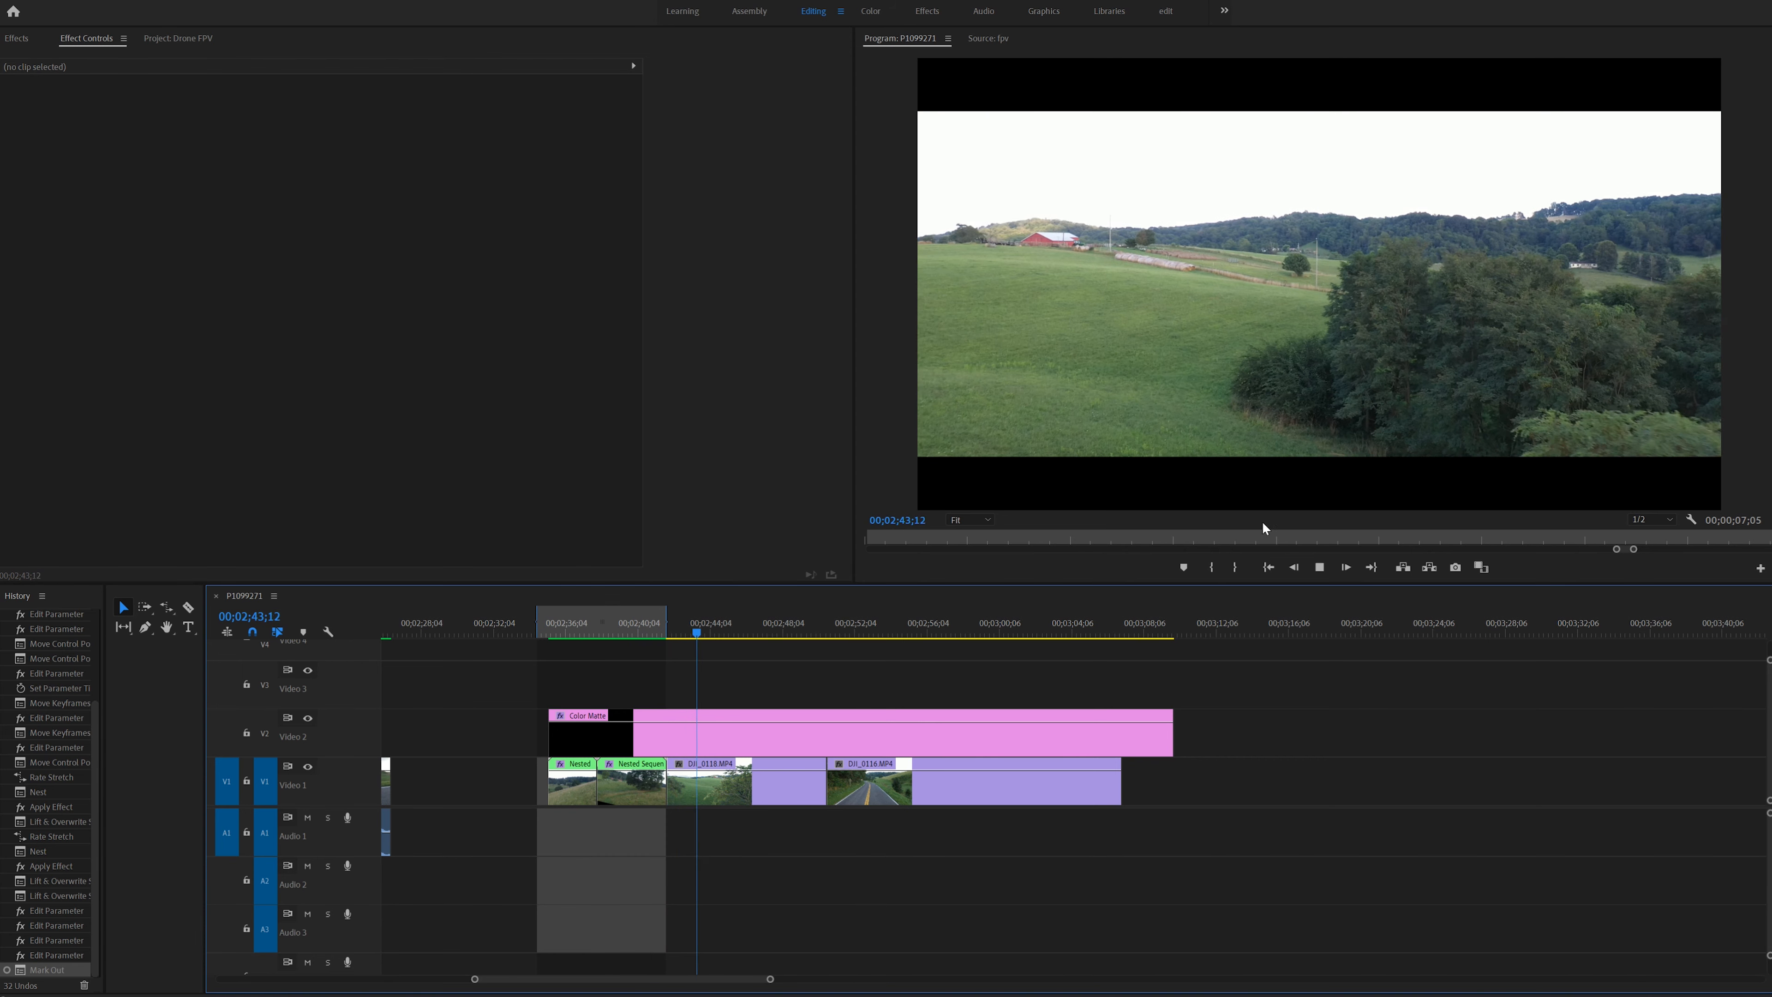
pyautogui.press('space')
pyautogui.click(687, 624)
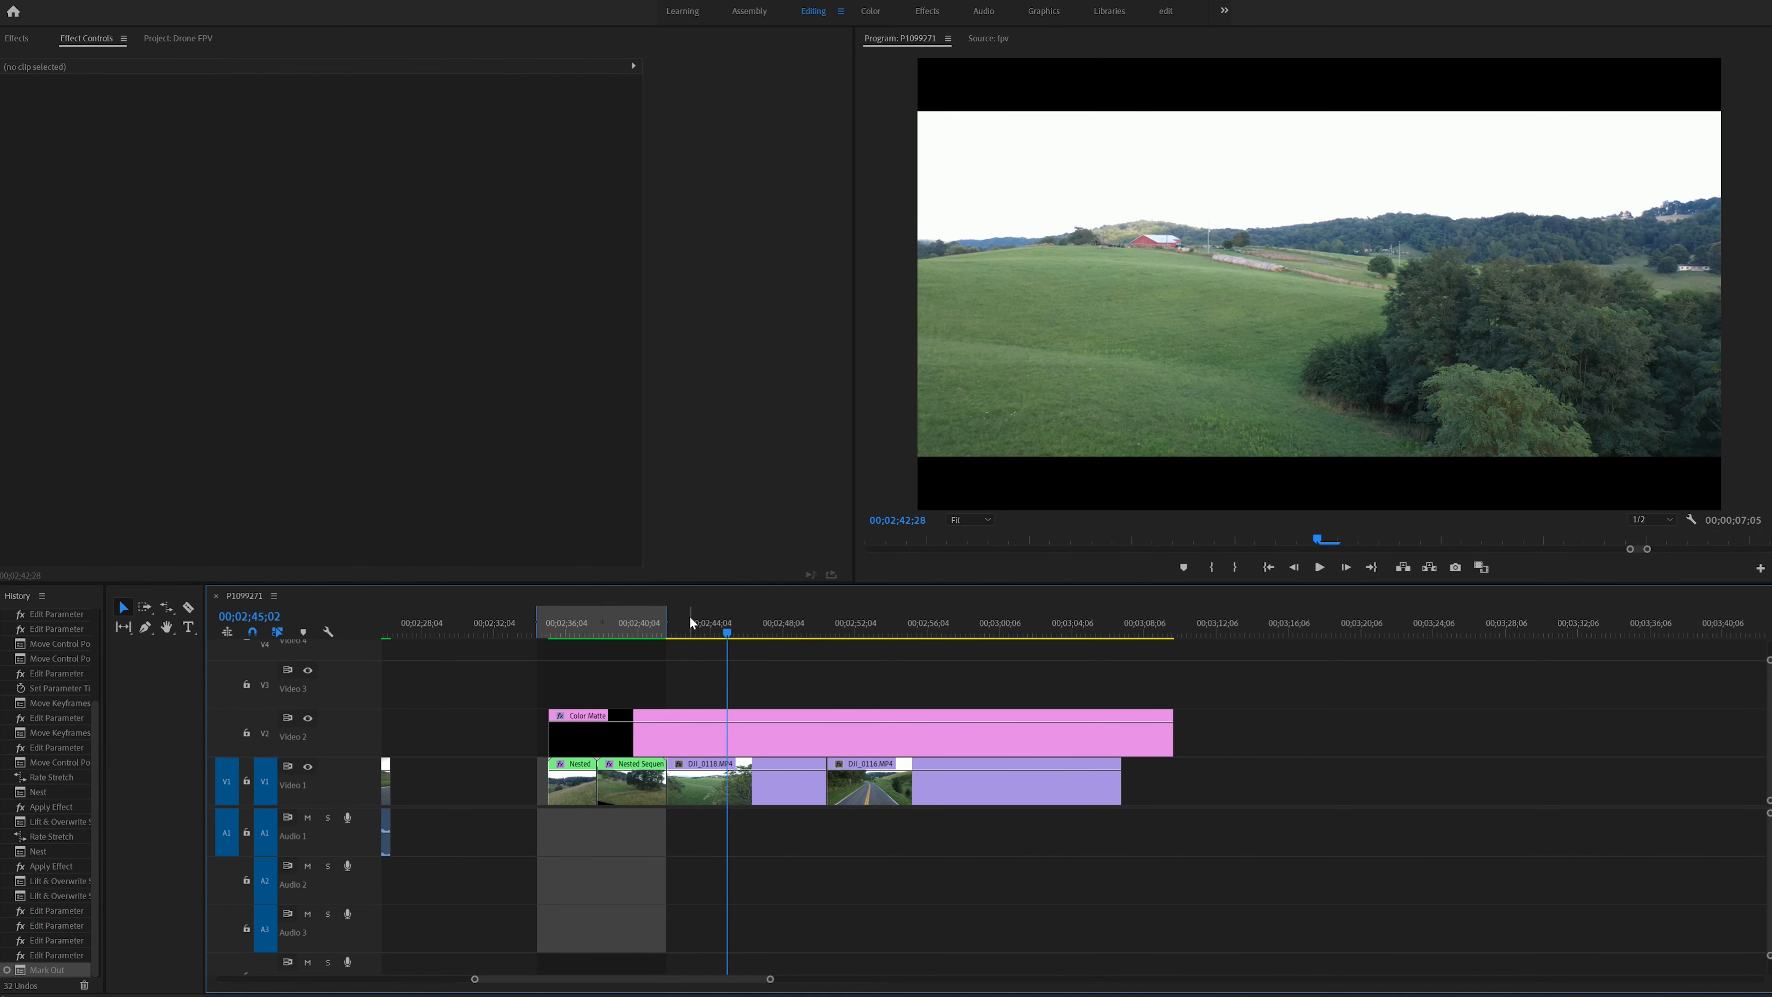
pyautogui.click(702, 803)
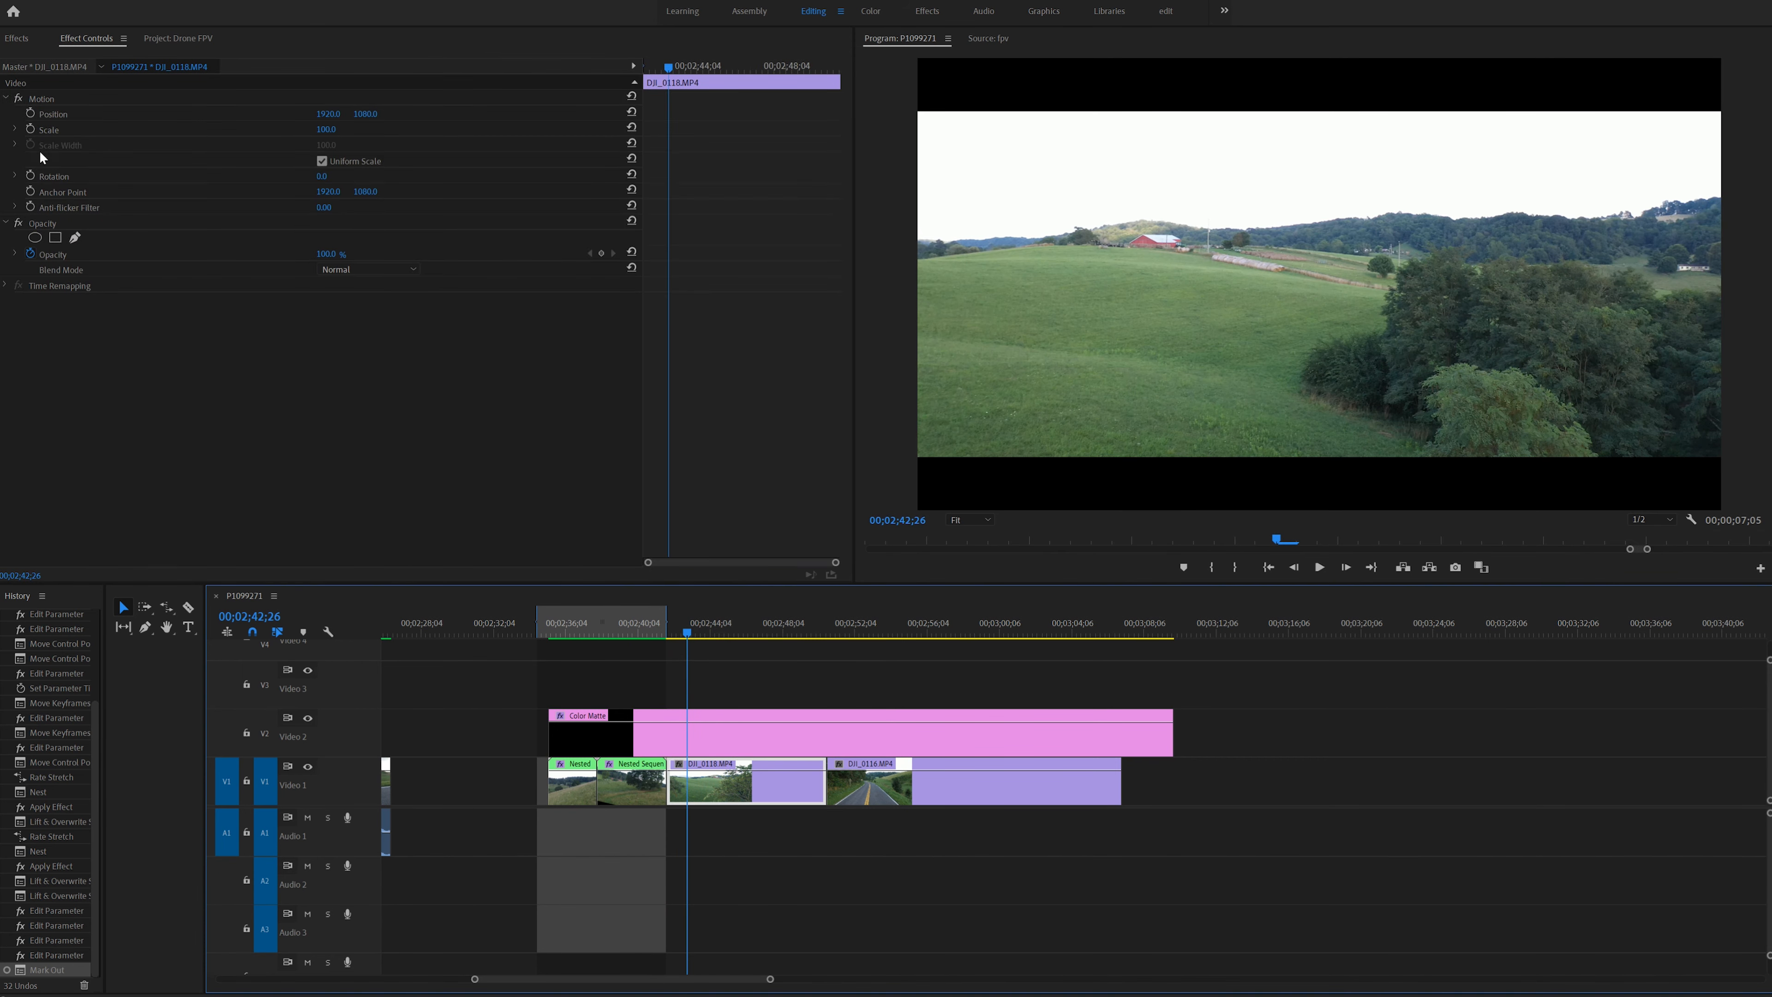
pyautogui.click(31, 175)
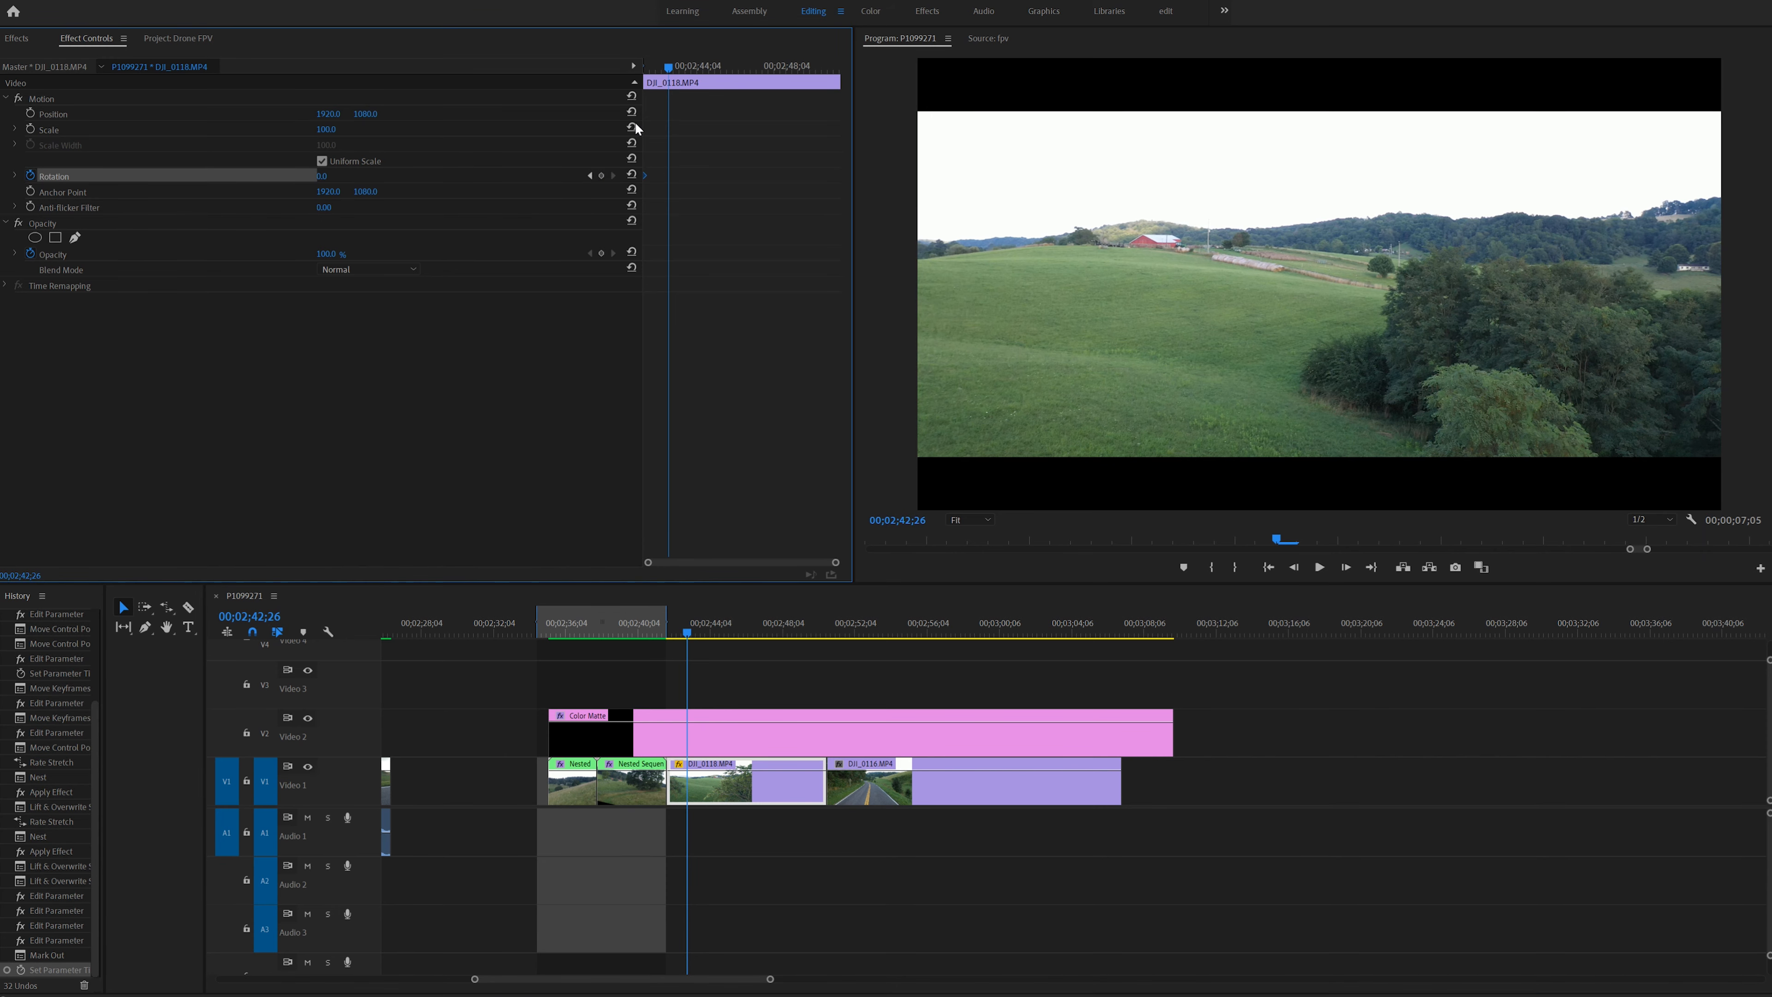
# - Keyframe the clip's rotation to -20° at 00;02;43;15, set its scale to 136, and apply Ease In to that keyframe
pyautogui.moveTo(668, 70); pyautogui.dragTo(683, 68)
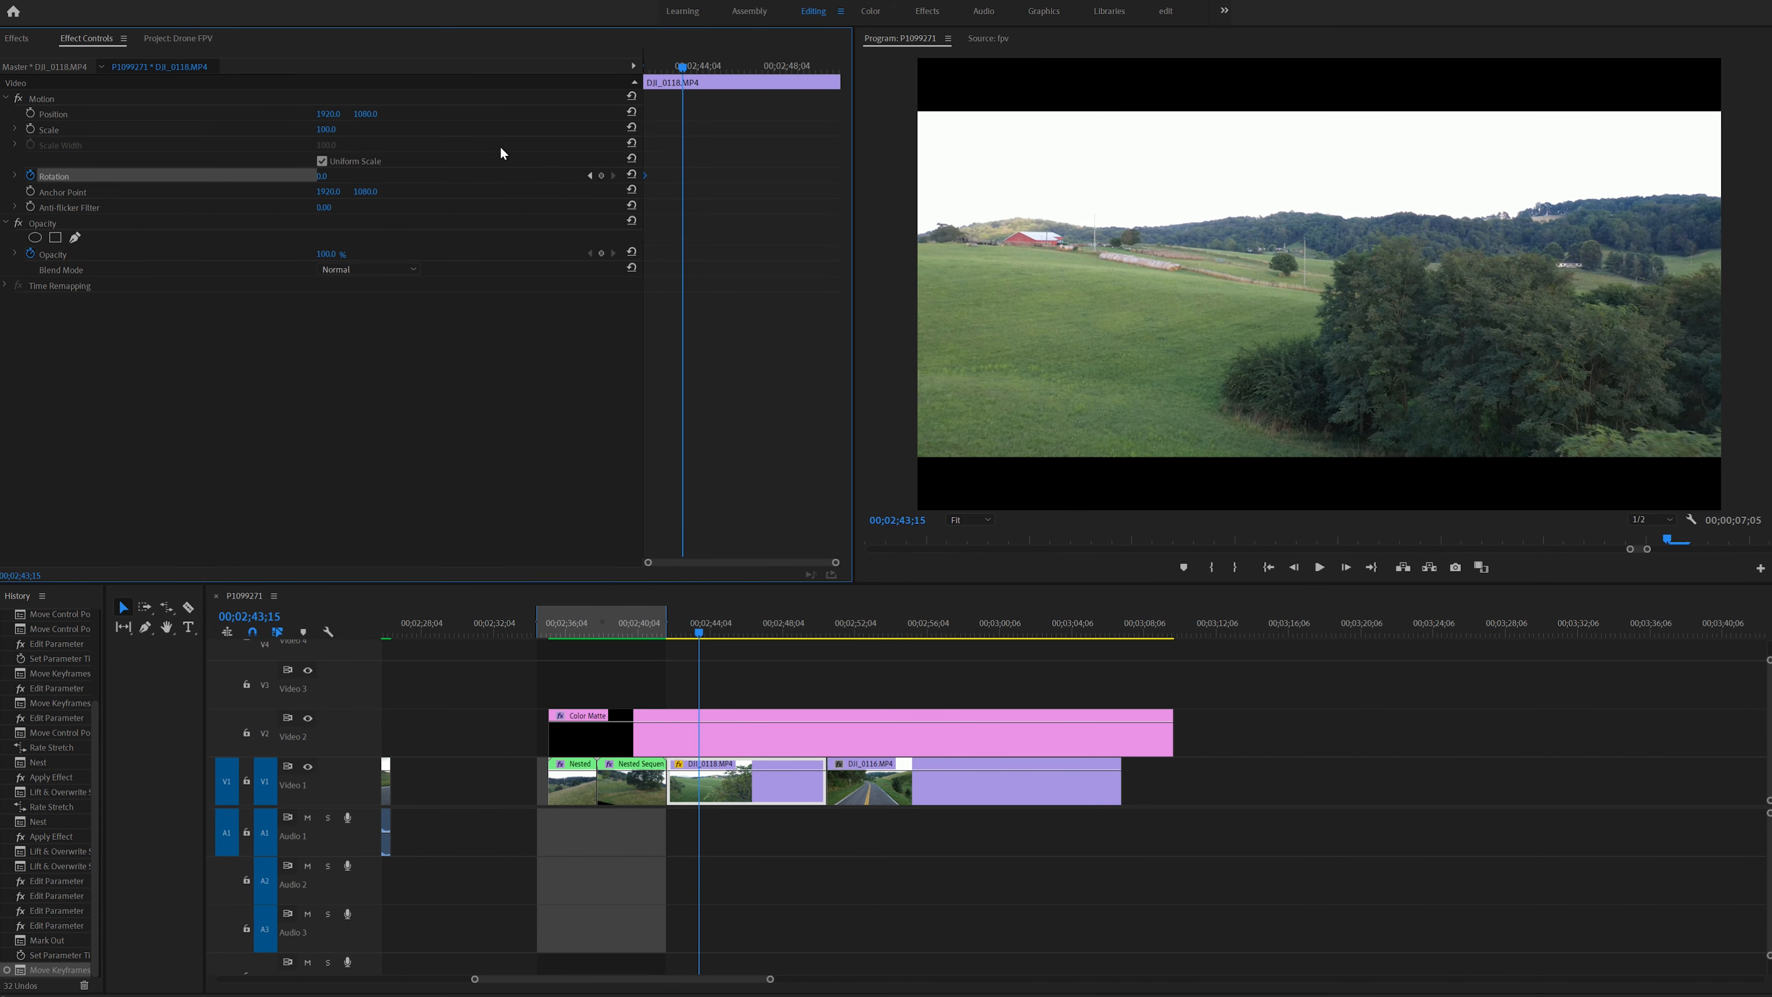
pyautogui.moveTo(340, 180)
pyautogui.mouseDown()
pyautogui.moveTo(368, 180)
pyautogui.moveTo(326, 180)
pyautogui.mouseUp()
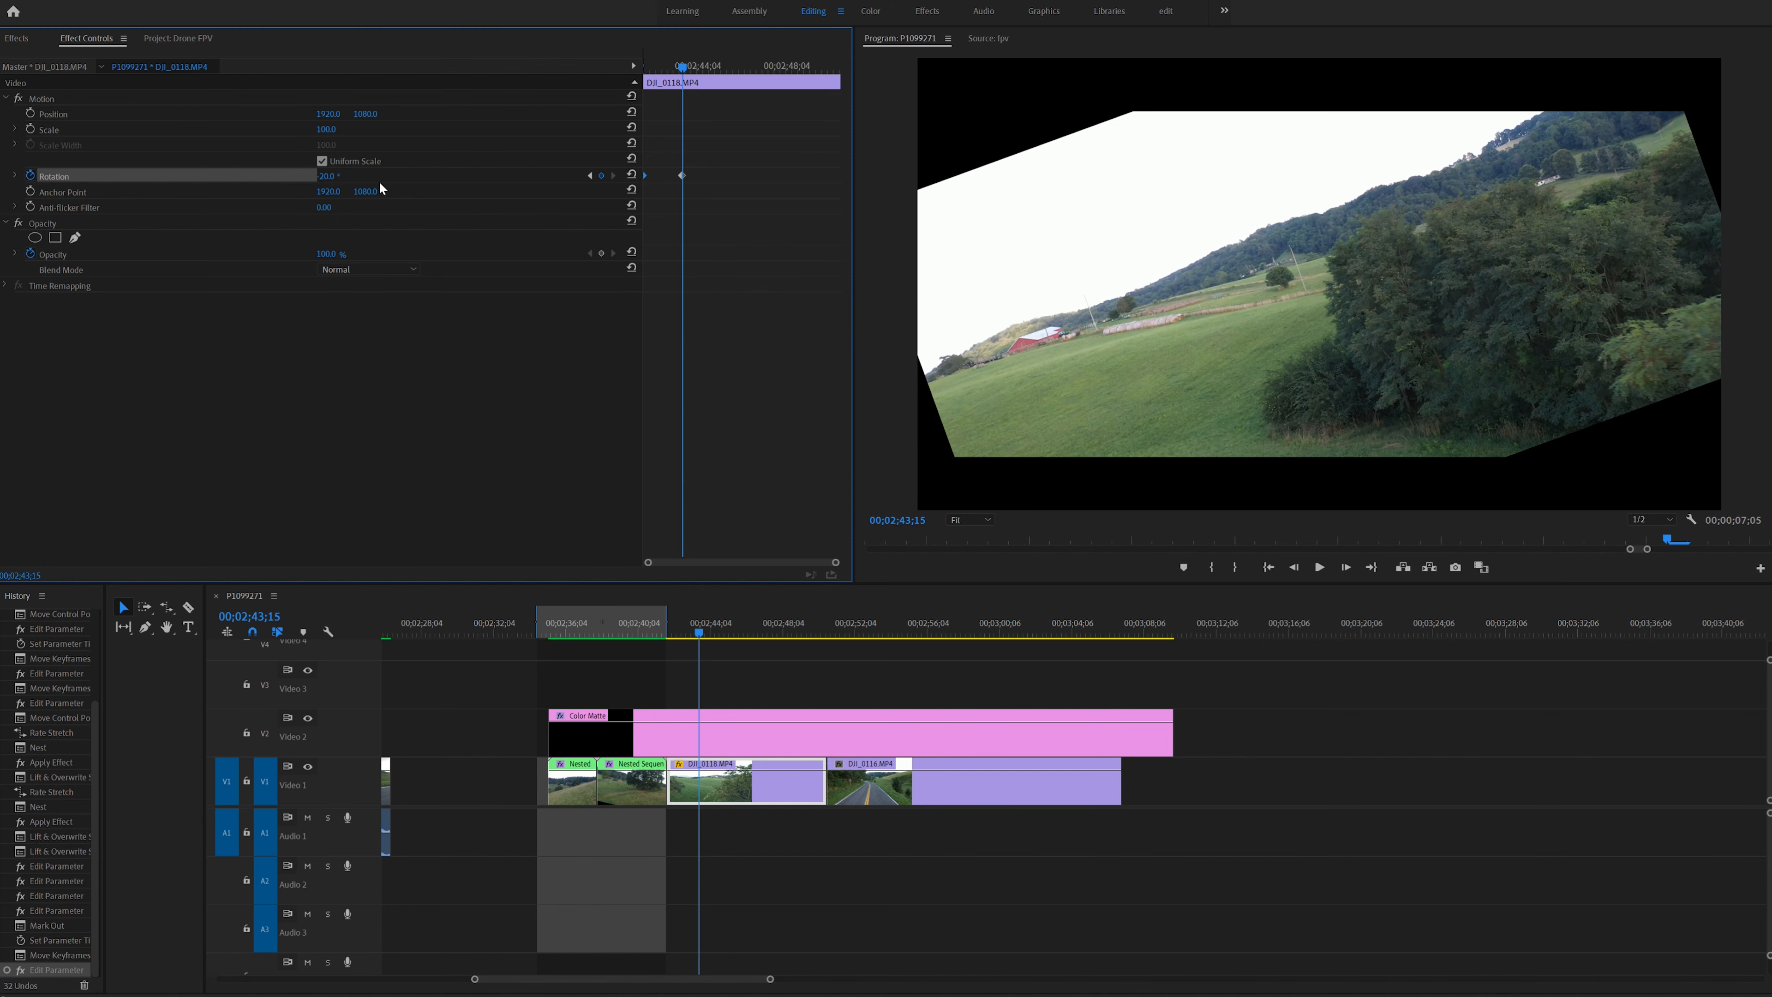
pyautogui.moveTo(325, 129); pyautogui.dragTo(348, 130)
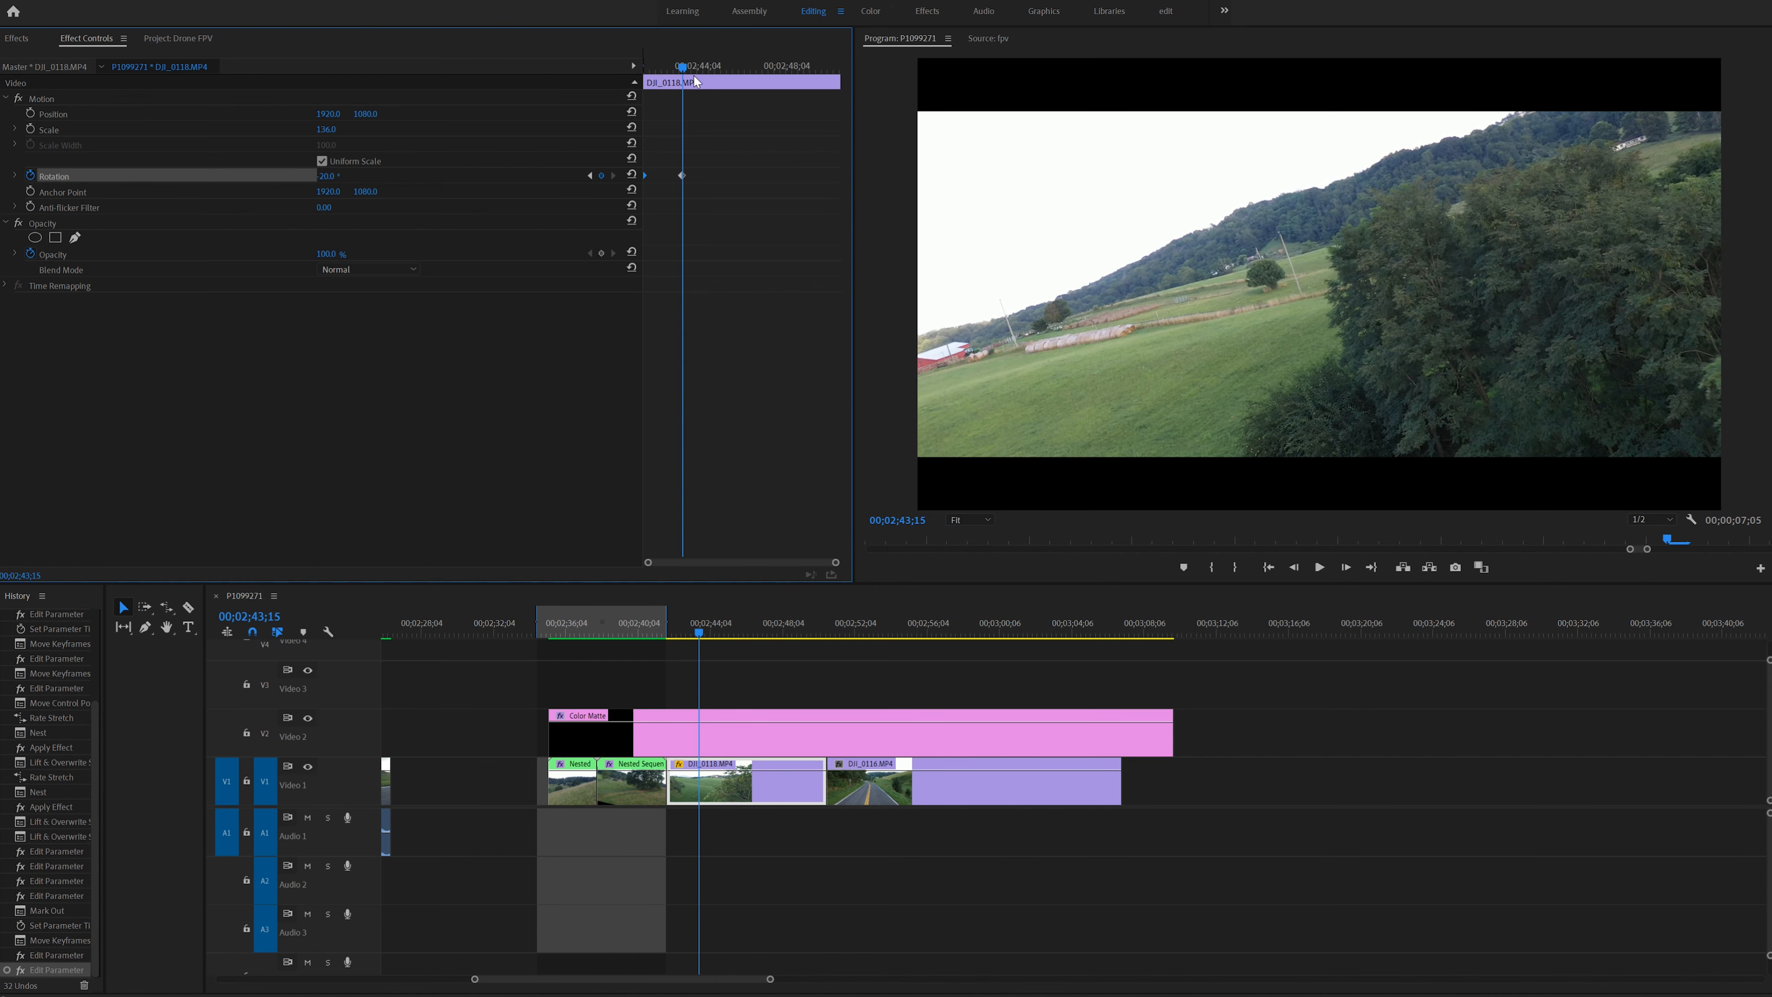
pyautogui.rightClick(684, 177)
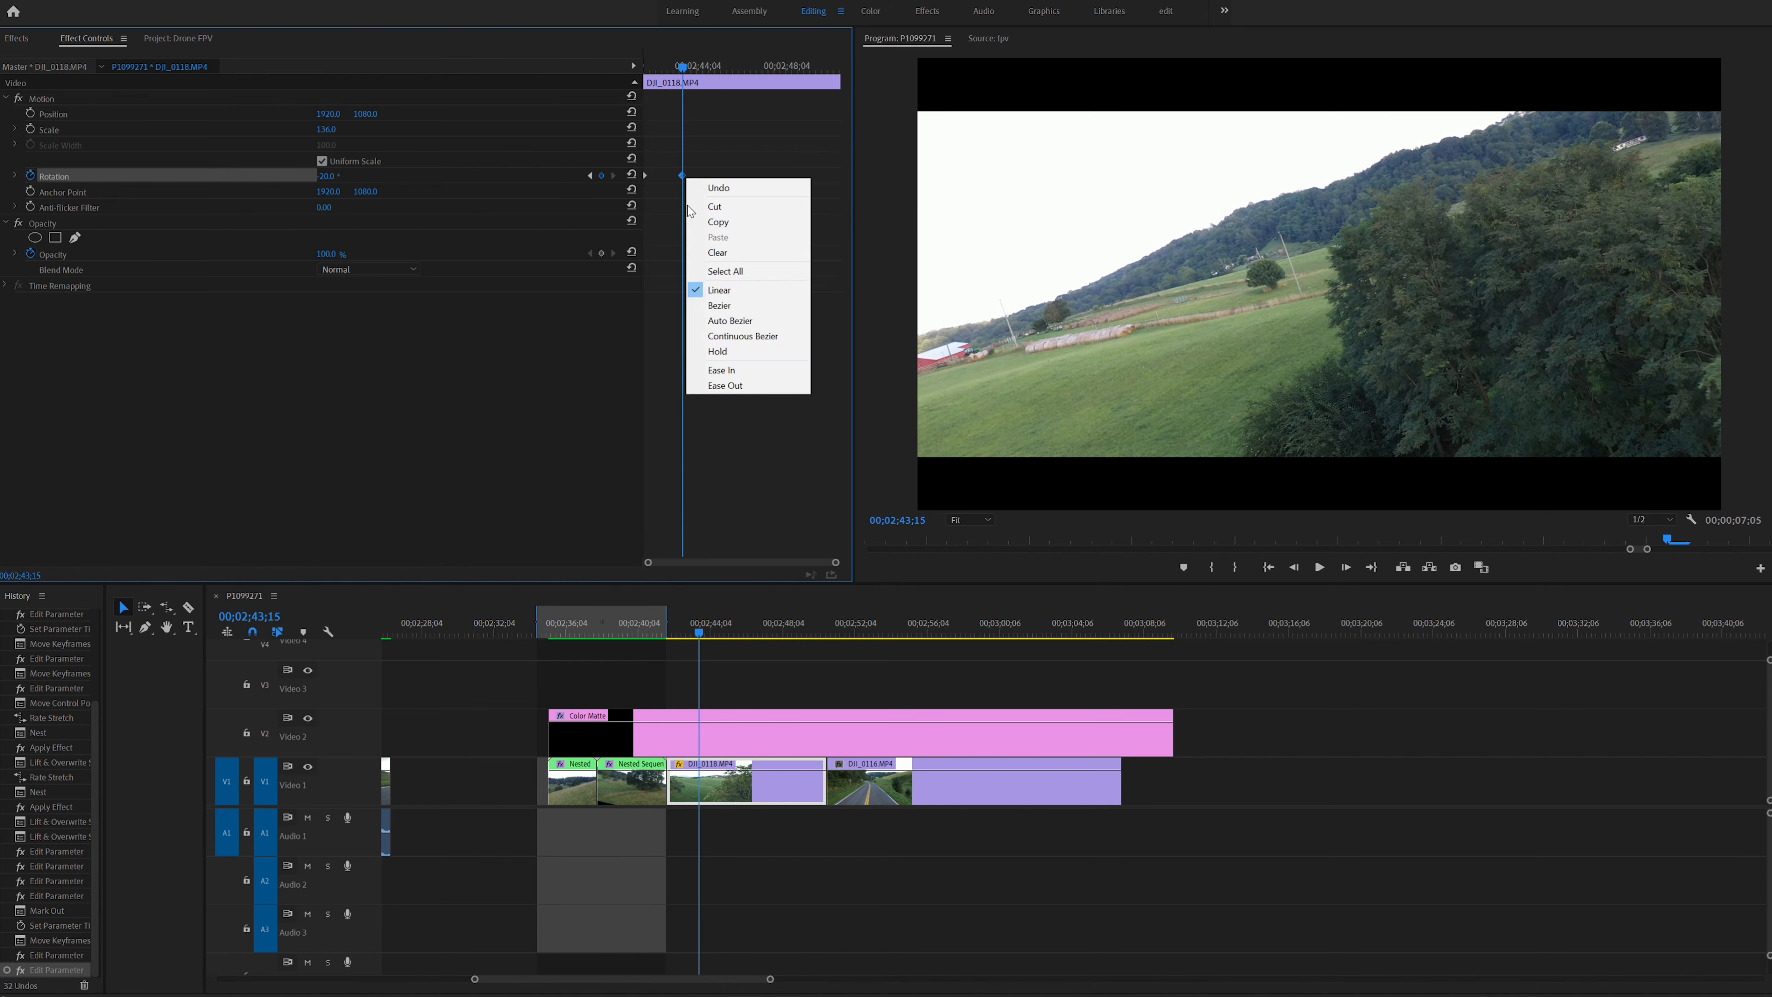
pyautogui.click(774, 372)
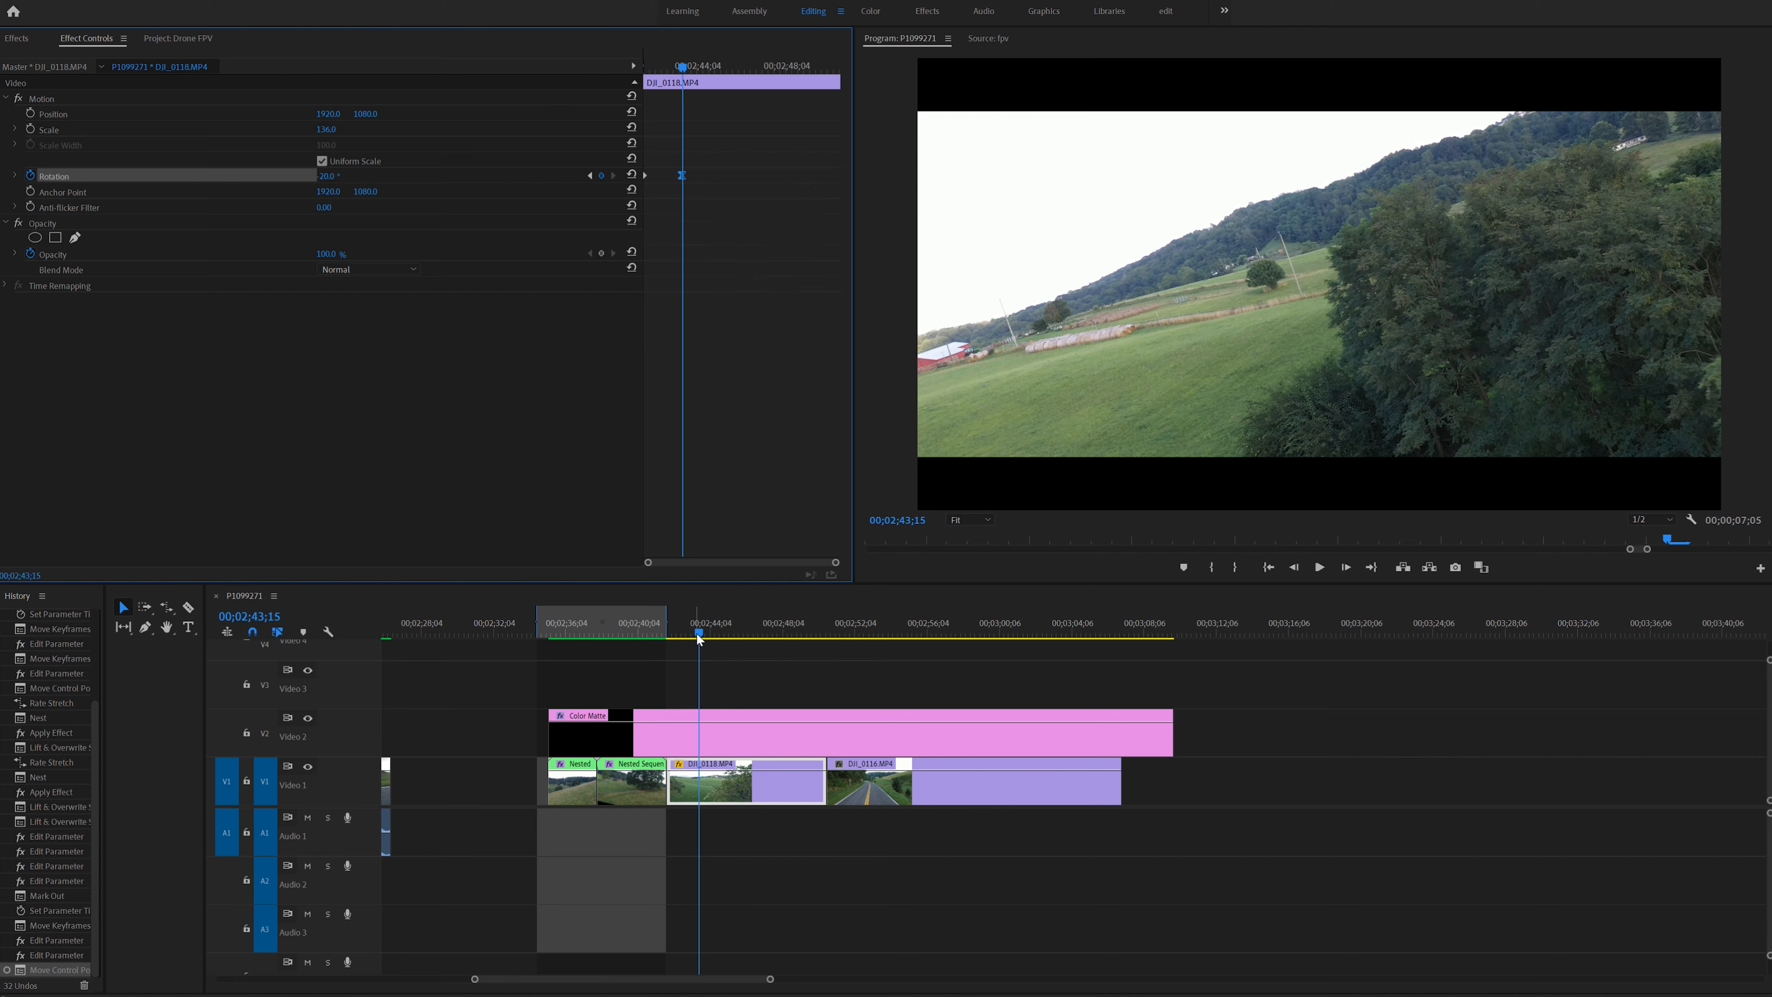
# - Play through the tilted clip and add a rotation keyframe holding -20° near its end
pyautogui.moveTo(700, 637); pyautogui.dragTo(658, 634)
pyautogui.press('space')
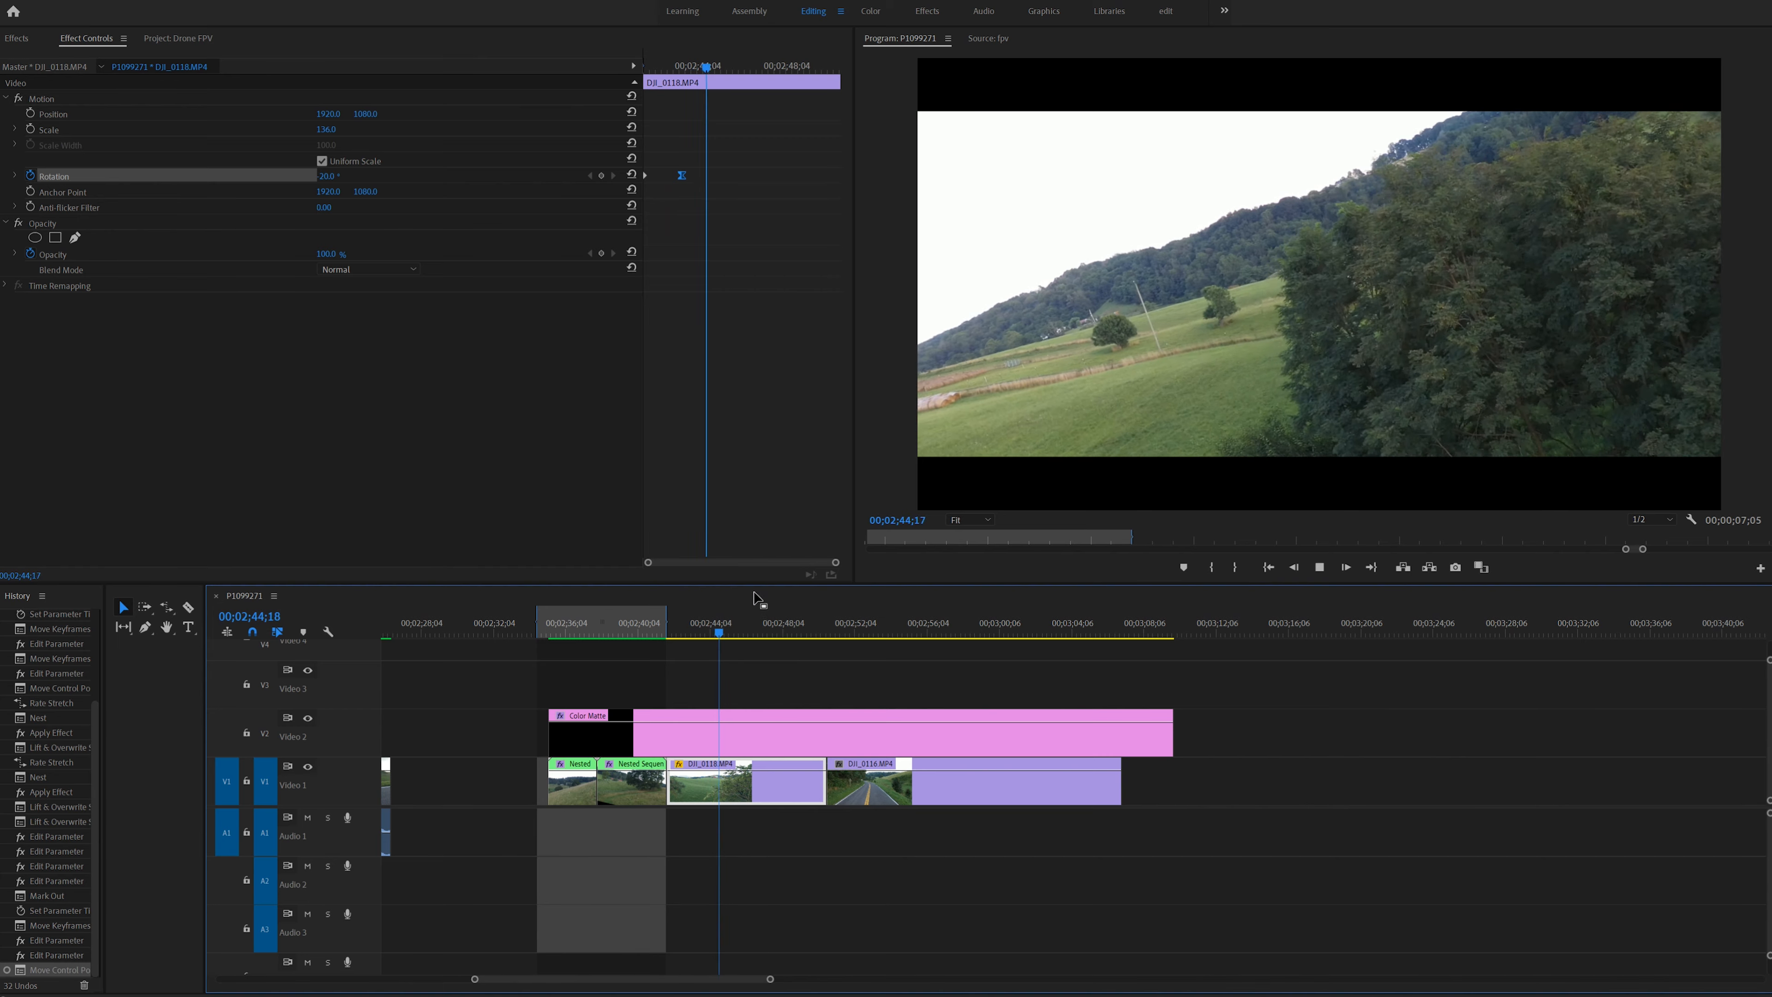
pyautogui.moveTo(717, 634); pyautogui.dragTo(663, 630)
pyautogui.press('space')
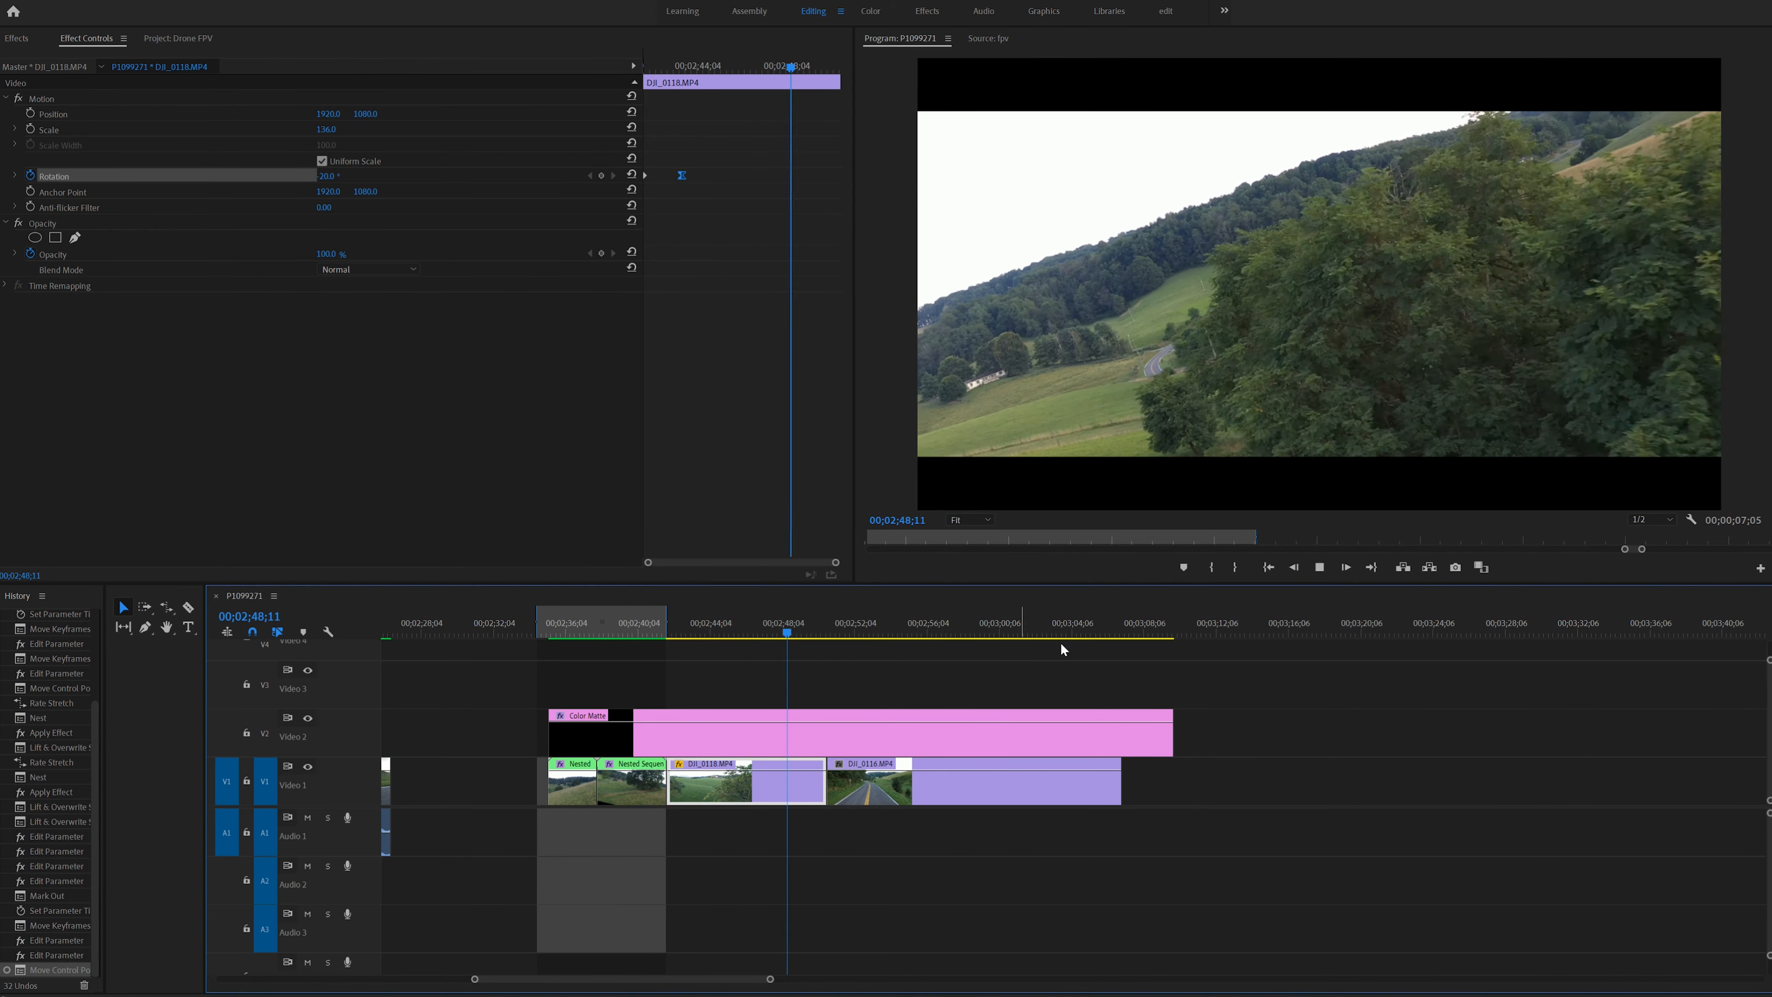
pyautogui.press('space')
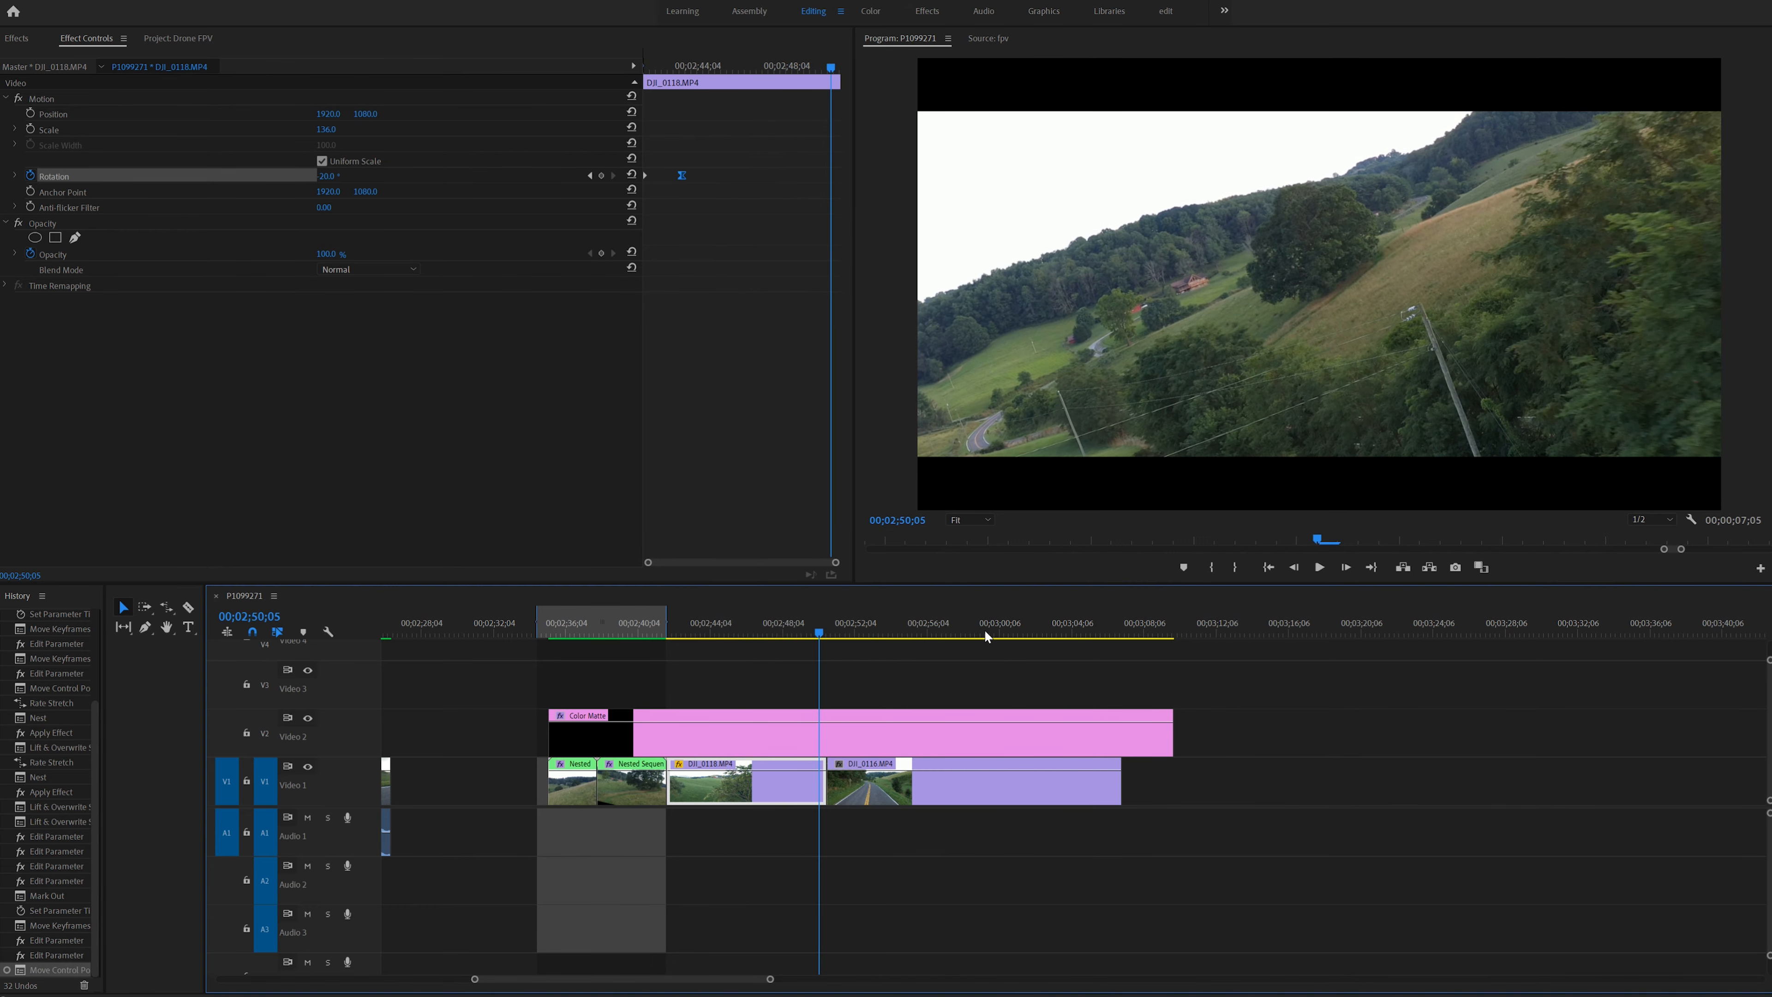
pyautogui.moveTo(806, 620); pyautogui.dragTo(792, 624)
pyautogui.click(602, 176)
# - Reset the rotation to 0° in a new keyframe at the end of DJI_0118.MP4, ease it, and play the result
pyautogui.click(813, 71)
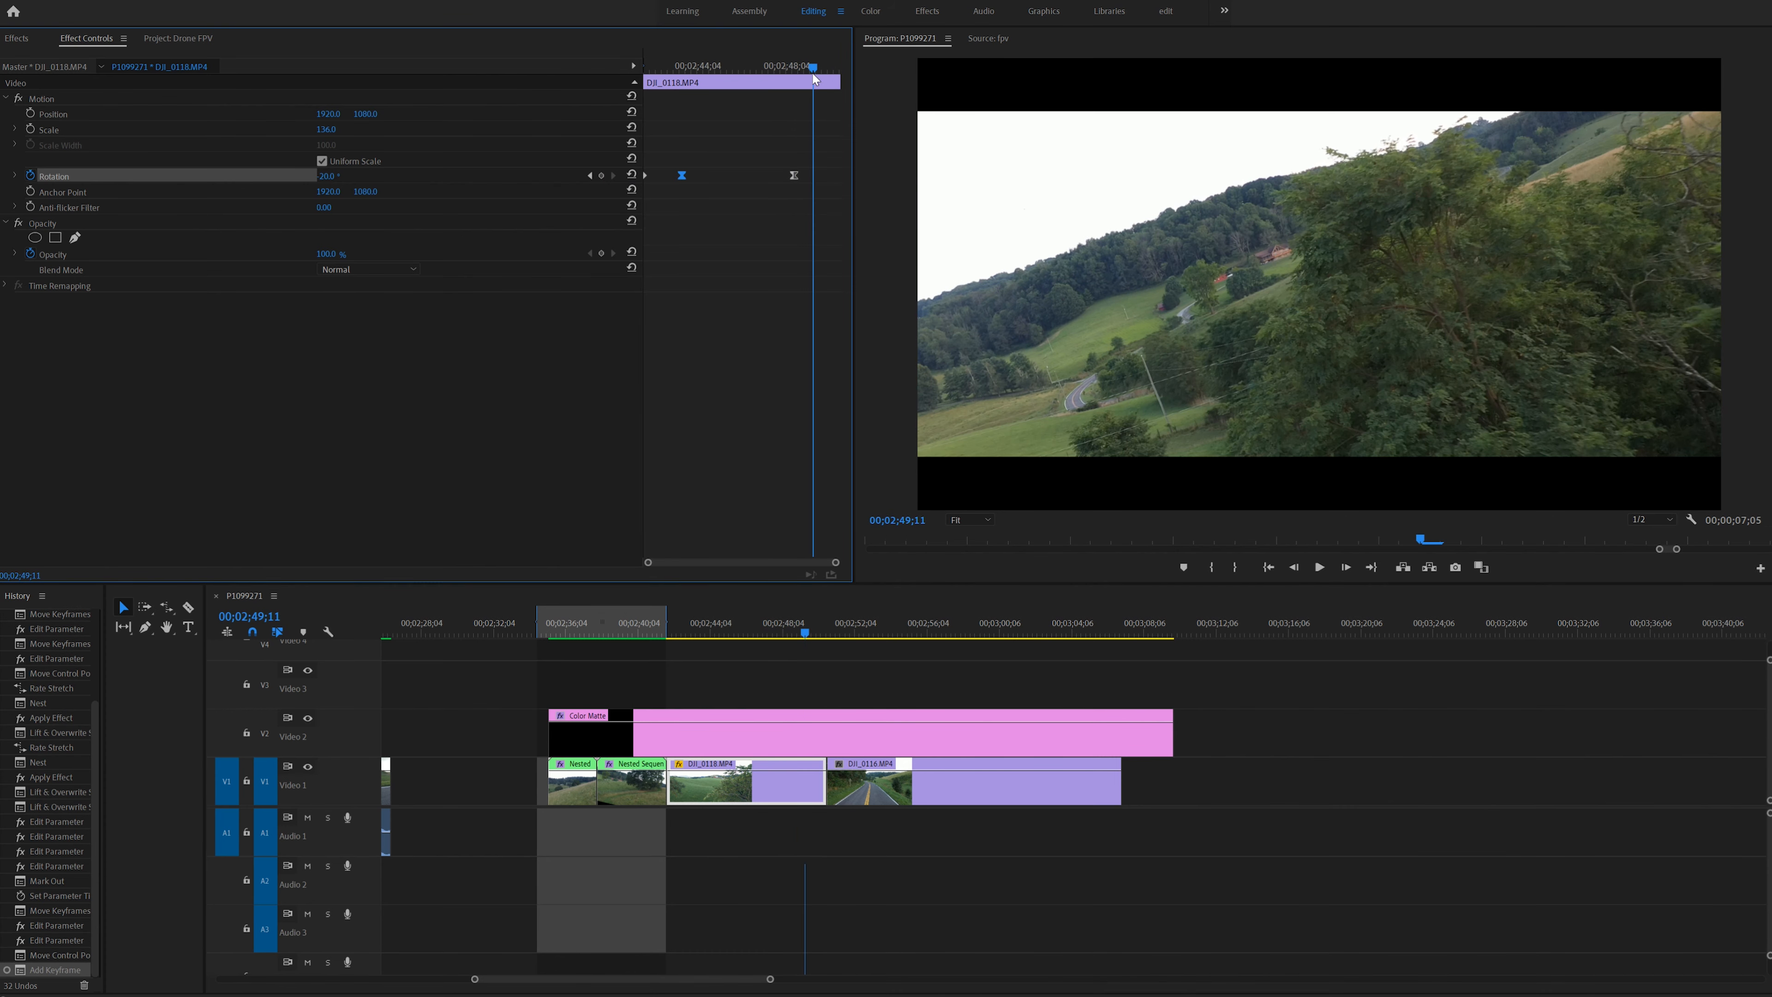
pyautogui.click(632, 174)
pyautogui.moveTo(813, 175); pyautogui.dragTo(896, 179)
pyautogui.rightClick(839, 176)
pyautogui.click(878, 288)
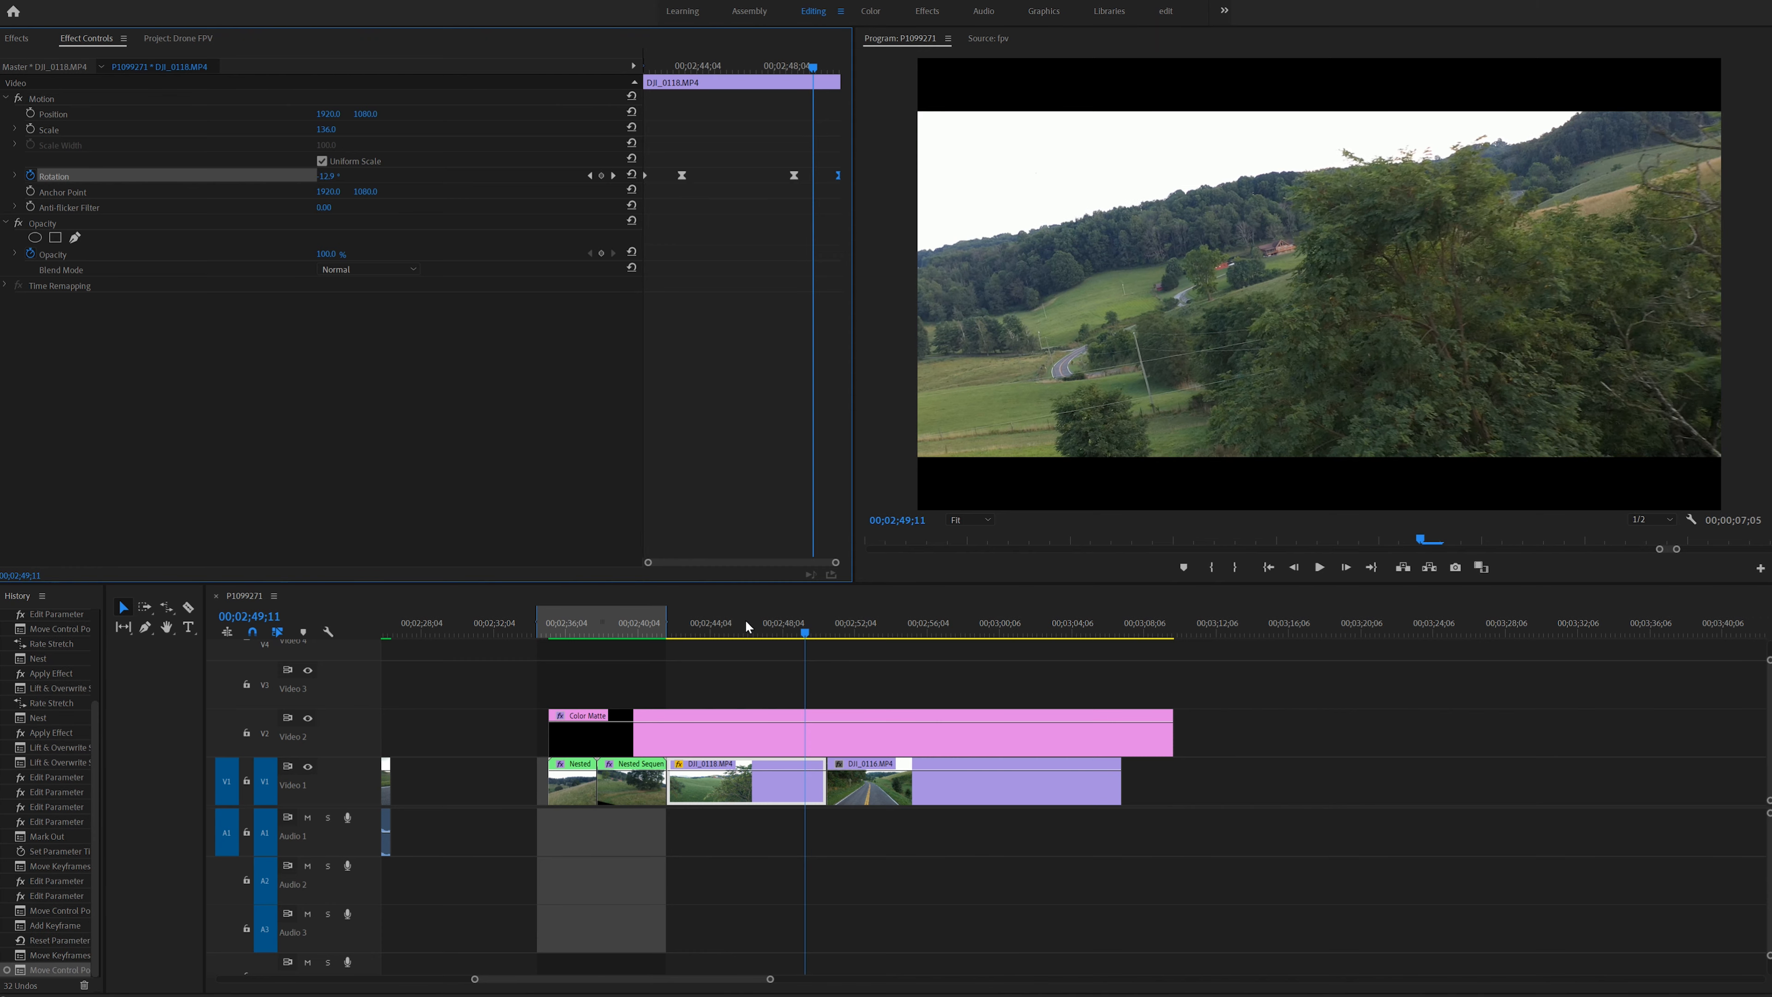
pyautogui.click(738, 609)
pyautogui.press('space')
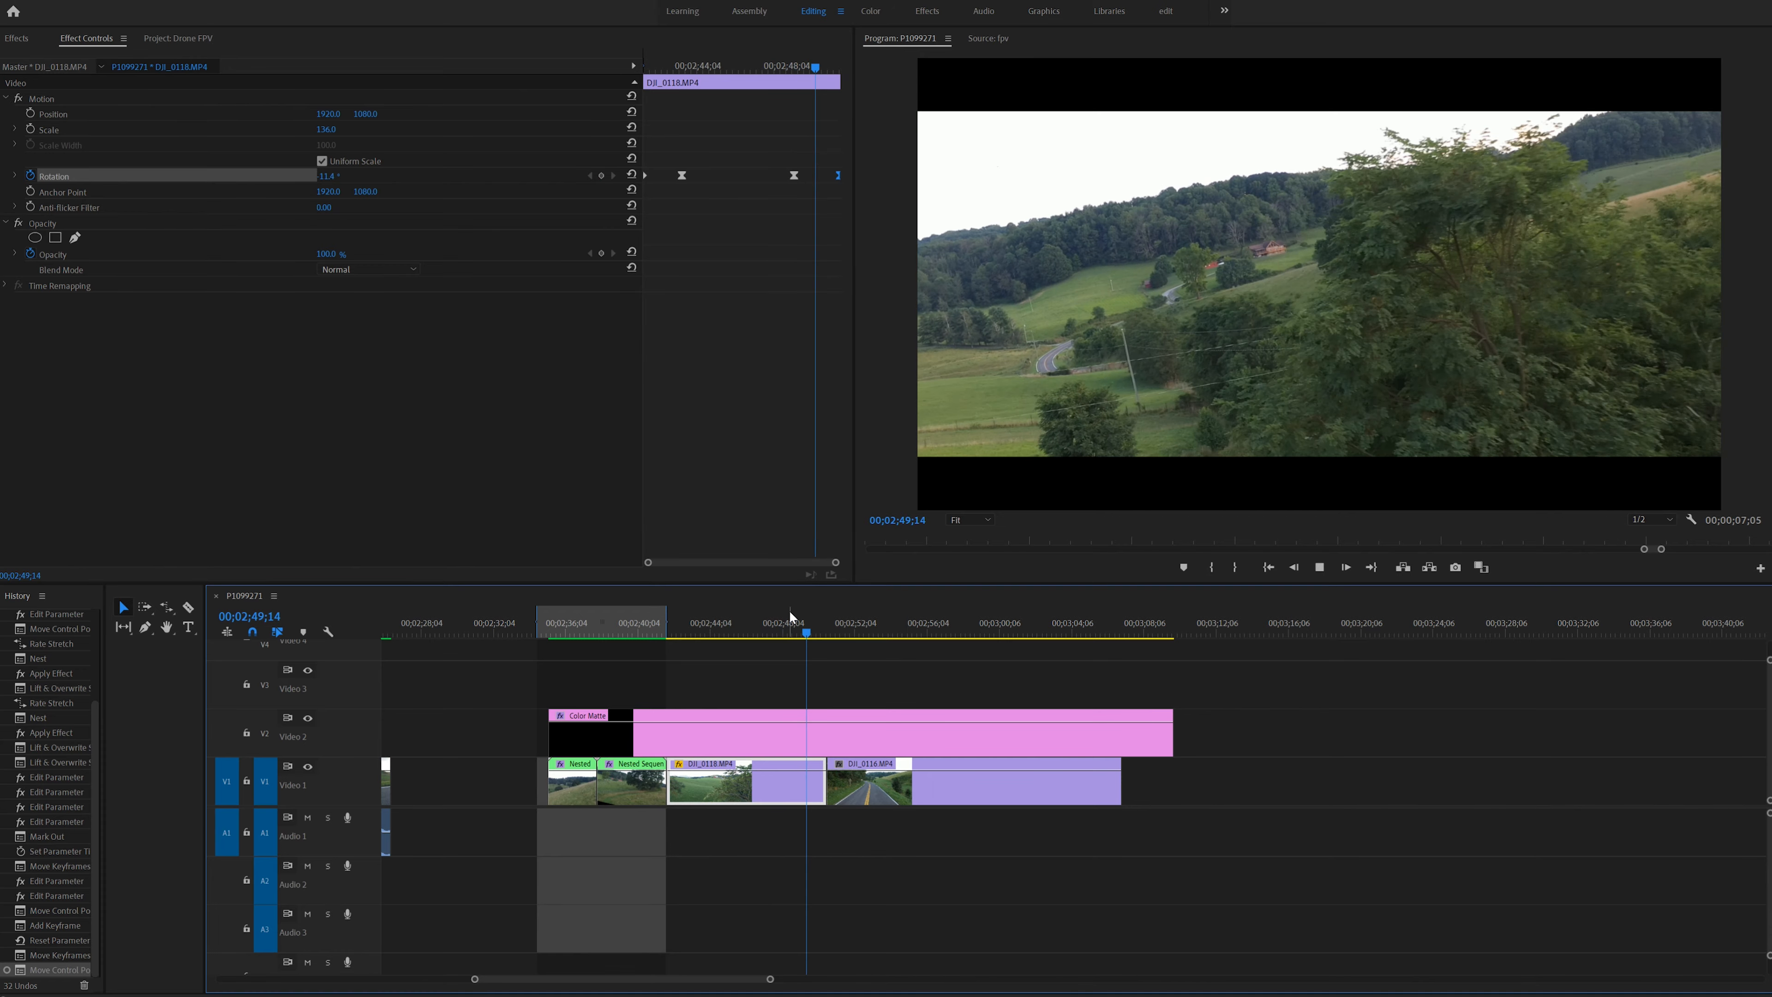
pyautogui.press('space')
# - Keyframe DJI_0116.MP4's rotation from -17° at its start to 22° at 00;02;53;11 with Ease In, and set its scale to 139
pyautogui.moveTo(849, 630)
pyautogui.mouseDown()
pyautogui.moveTo(882, 632)
pyautogui.moveTo(842, 634)
pyautogui.mouseUp()
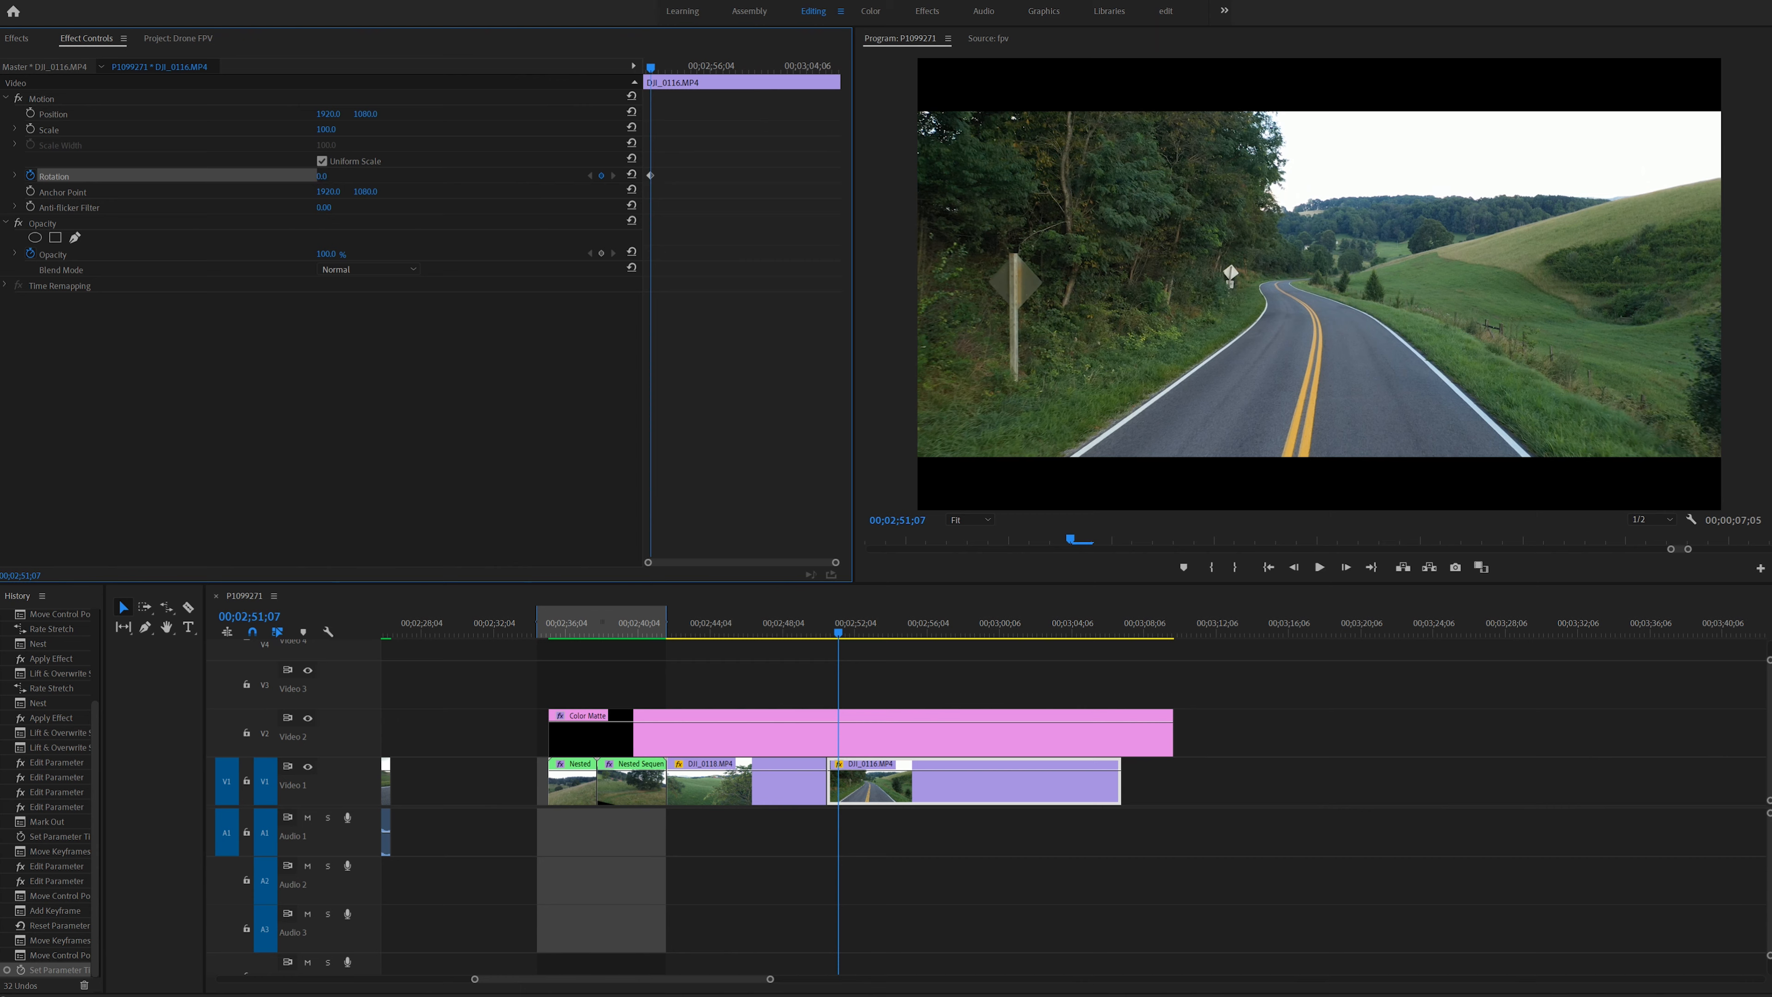
pyautogui.moveTo(323, 175); pyautogui.dragTo(335, 175)
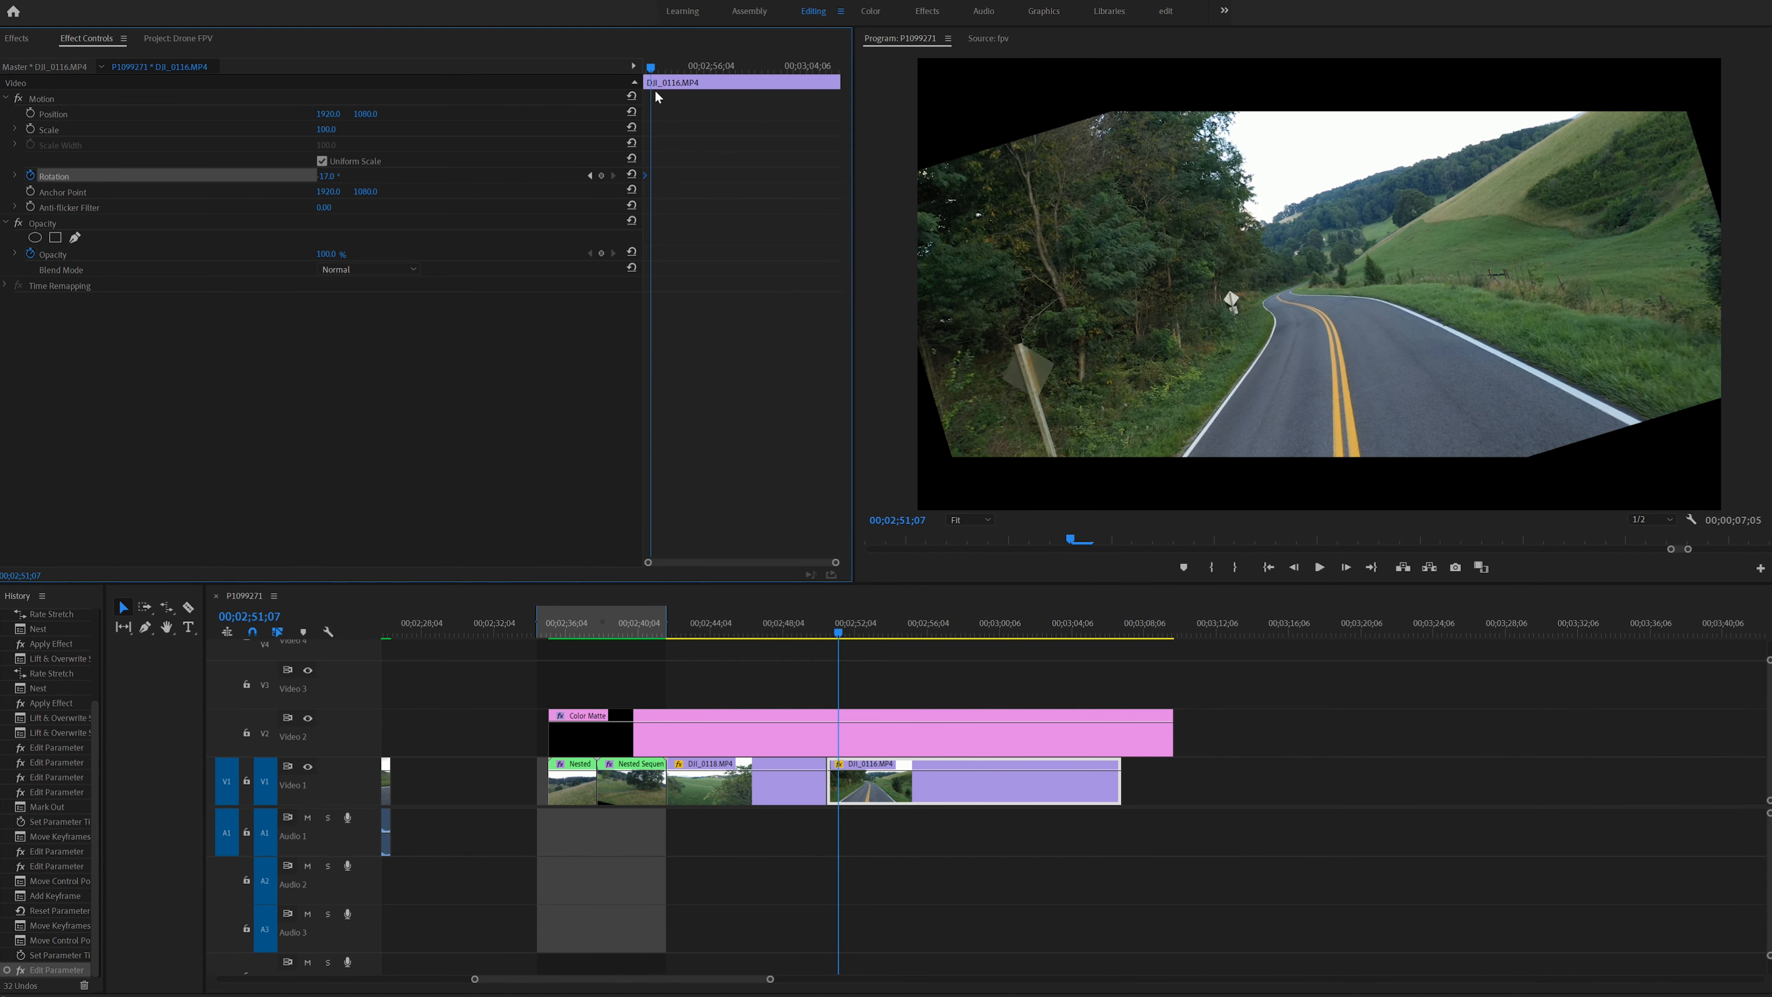
pyautogui.moveTo(651, 69); pyautogui.dragTo(677, 71)
pyautogui.moveTo(342, 176); pyautogui.dragTo(353, 129)
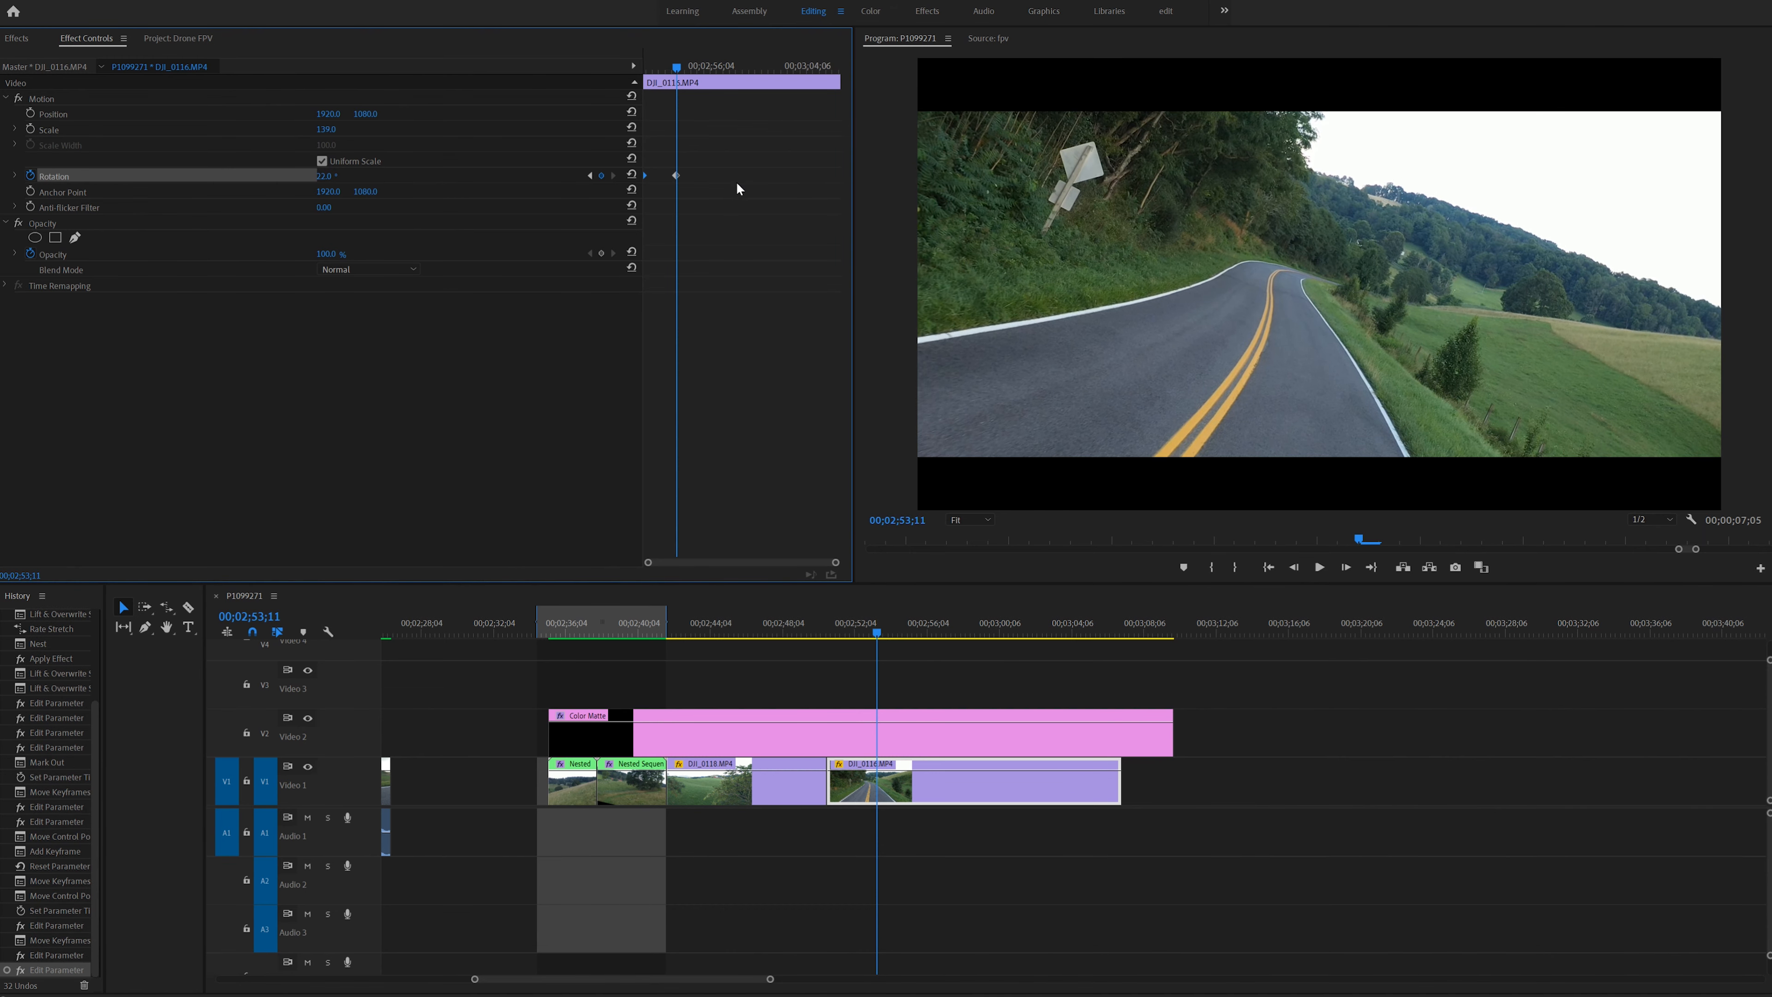
pyautogui.rightClick(676, 177)
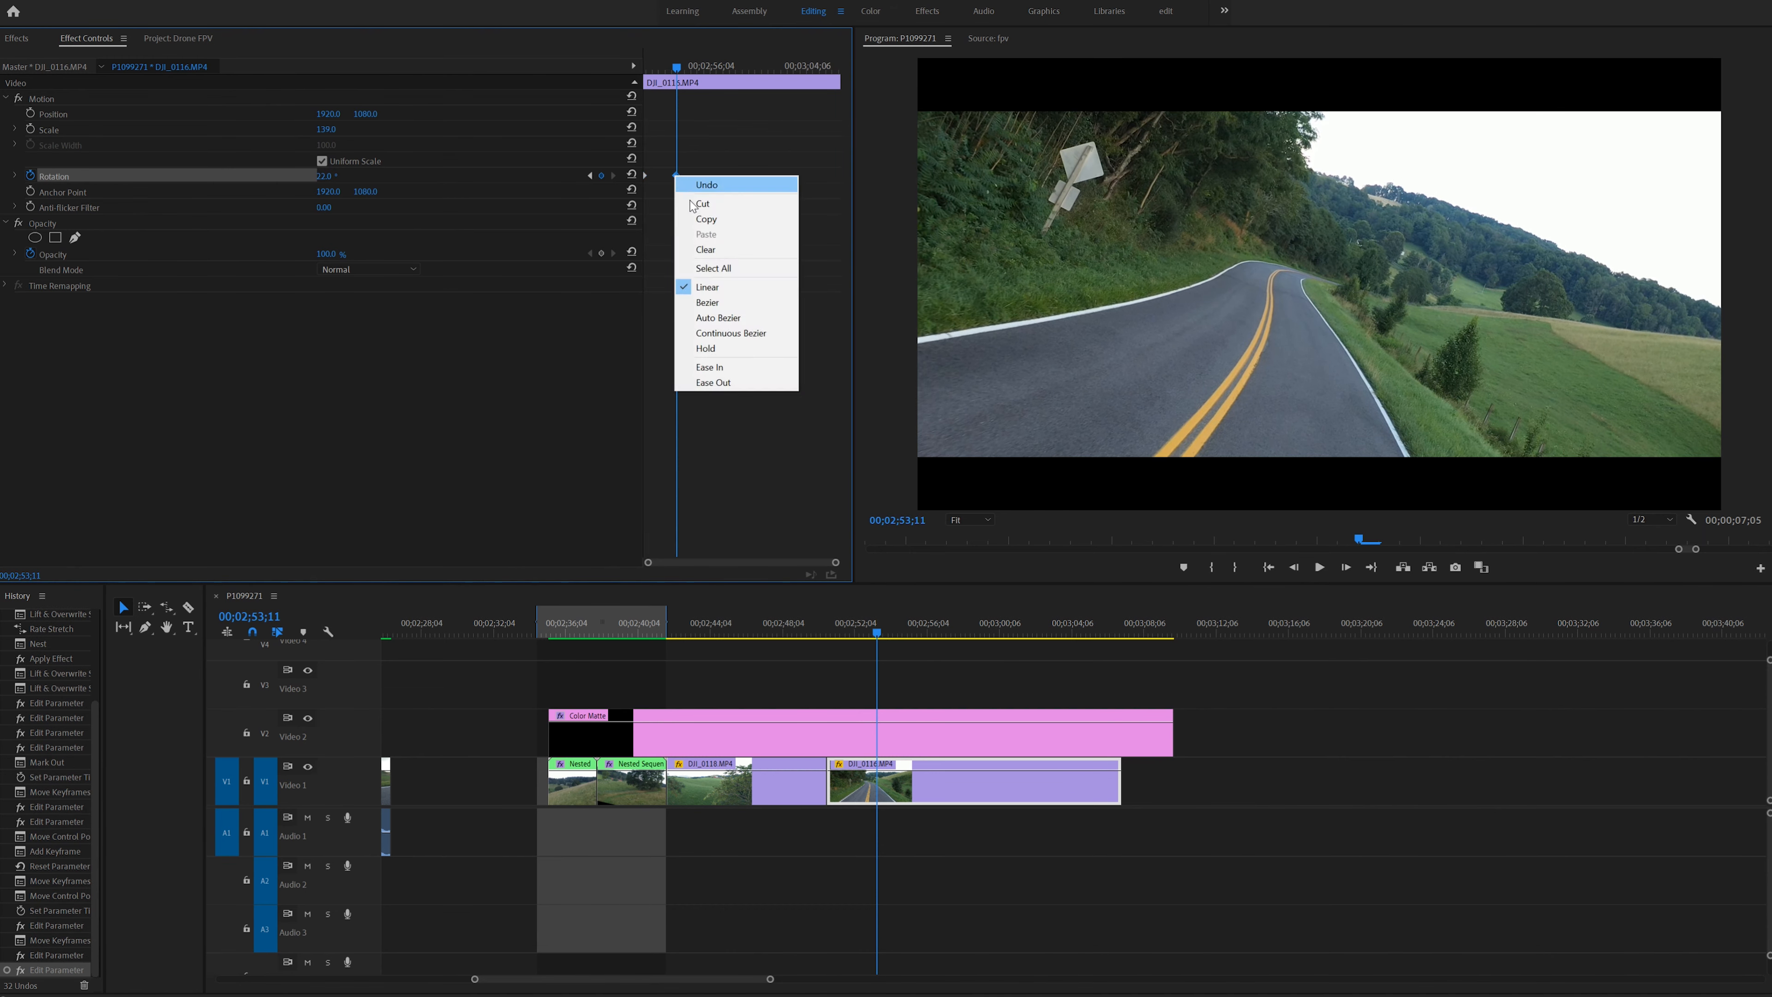
pyautogui.click(761, 368)
# - Reset the road clip's rotation to 0° at 00;02;58;03 and make that keyframe Bezier
pyautogui.moveTo(678, 70); pyautogui.dragTo(736, 80)
pyautogui.click(632, 174)
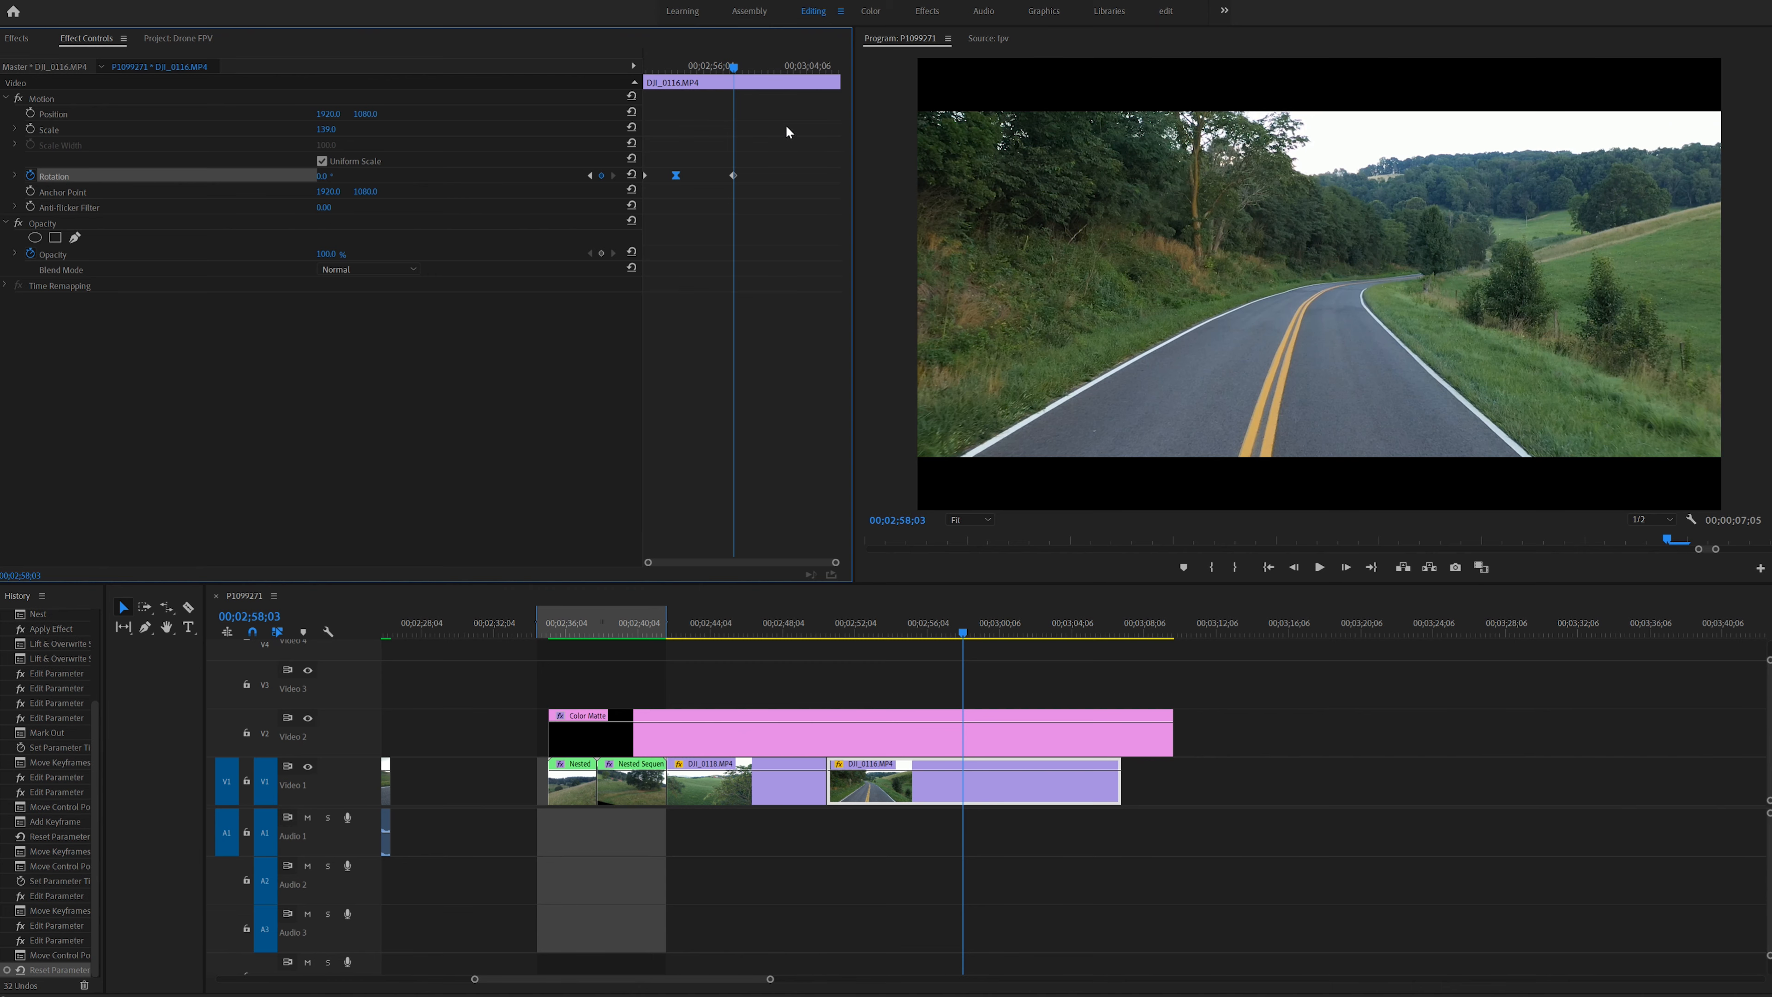
pyautogui.rightClick(736, 177)
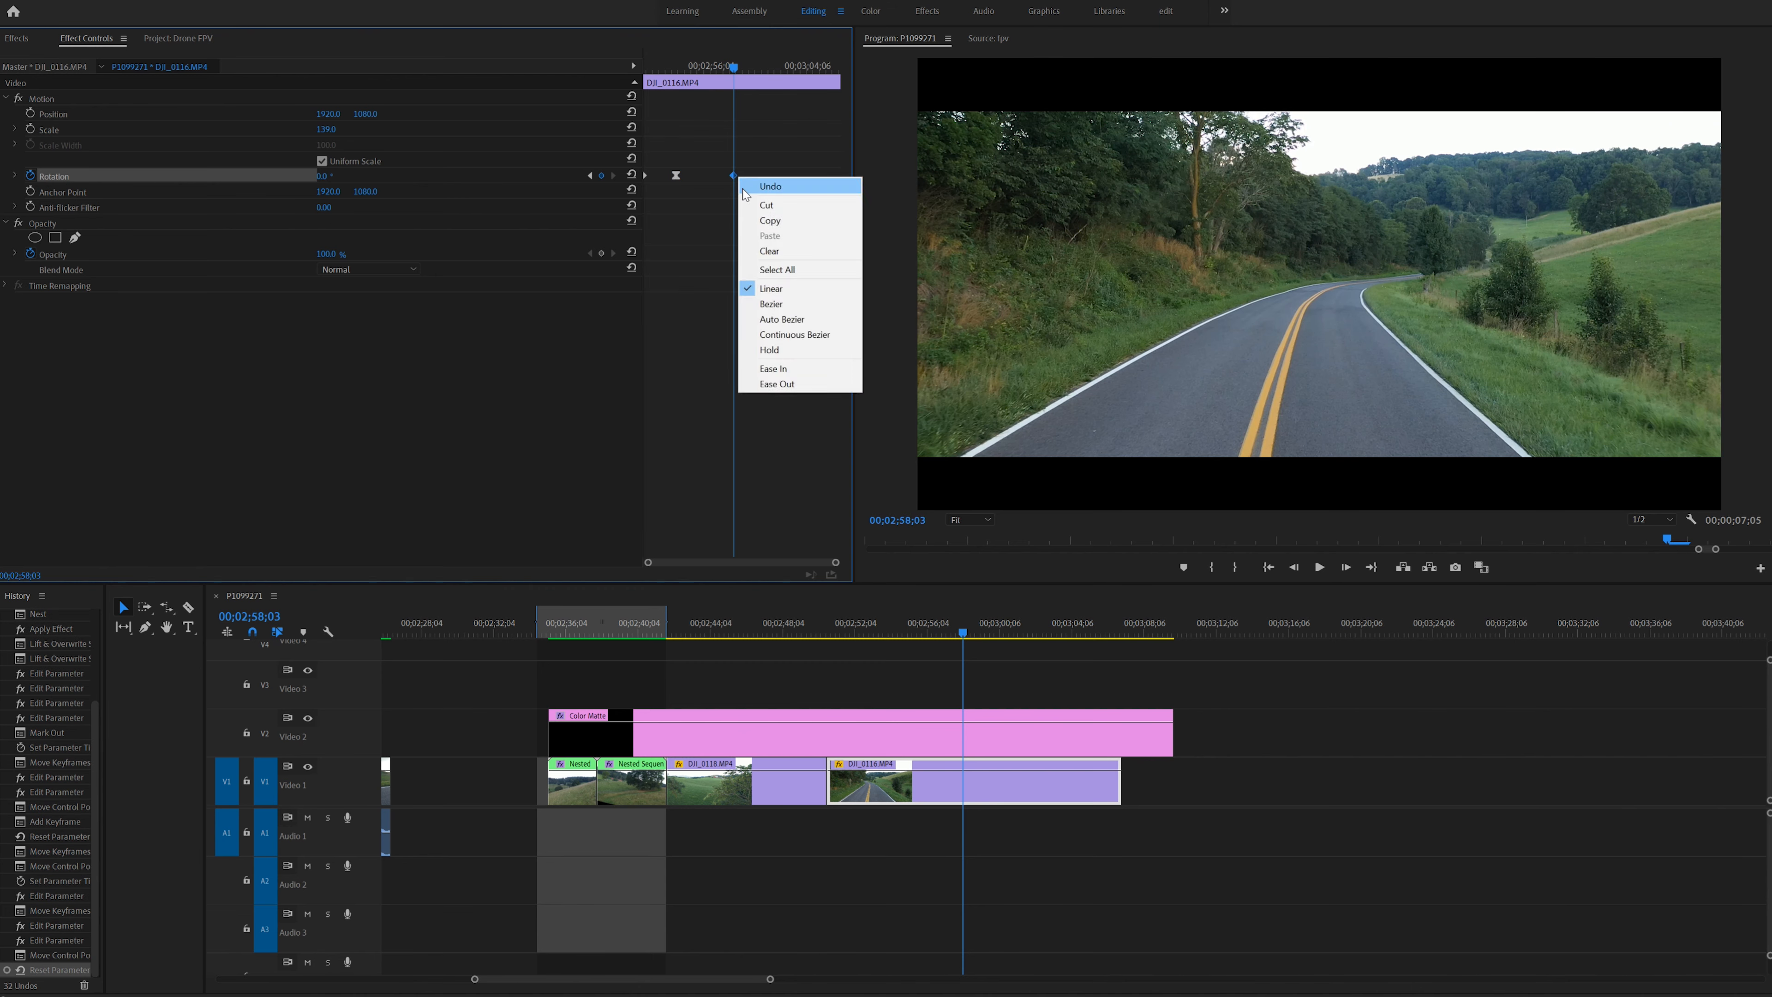
pyautogui.click(806, 305)
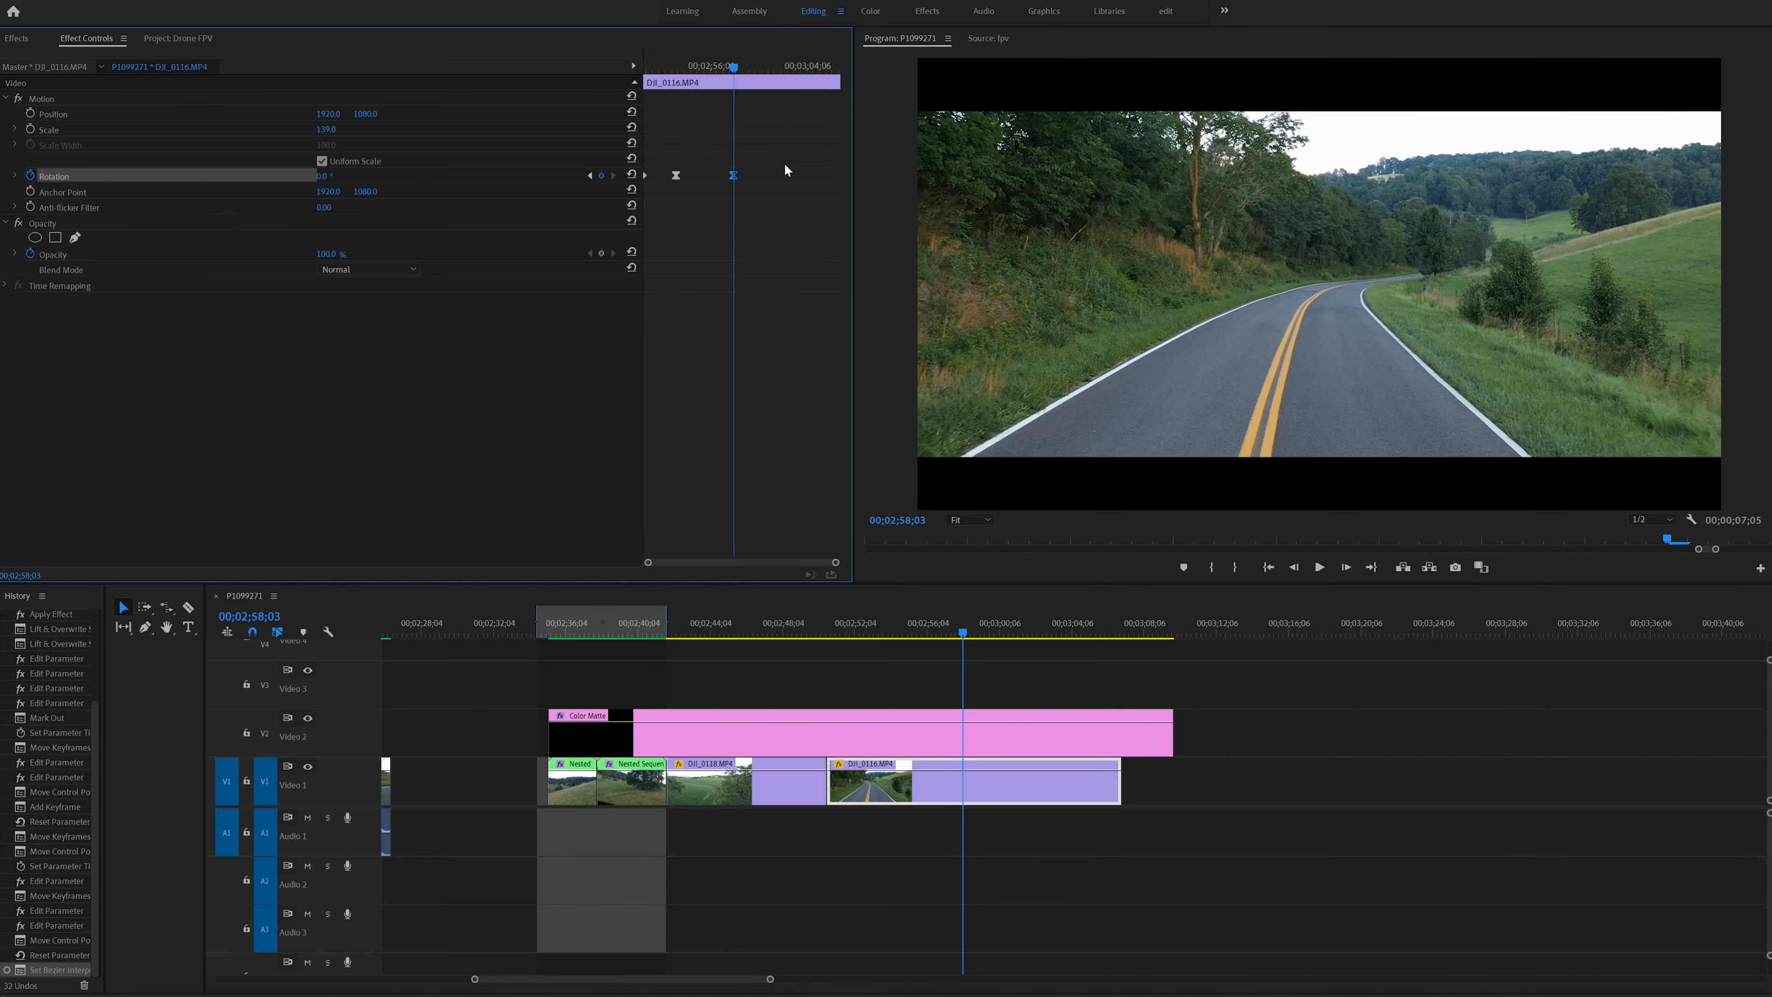
# - Keyframe the road clip's rotation to -17° at 00;03;03;15 and back to 0° at the end of the clip
pyautogui.moveTo(735, 71); pyautogui.dragTo(800, 84)
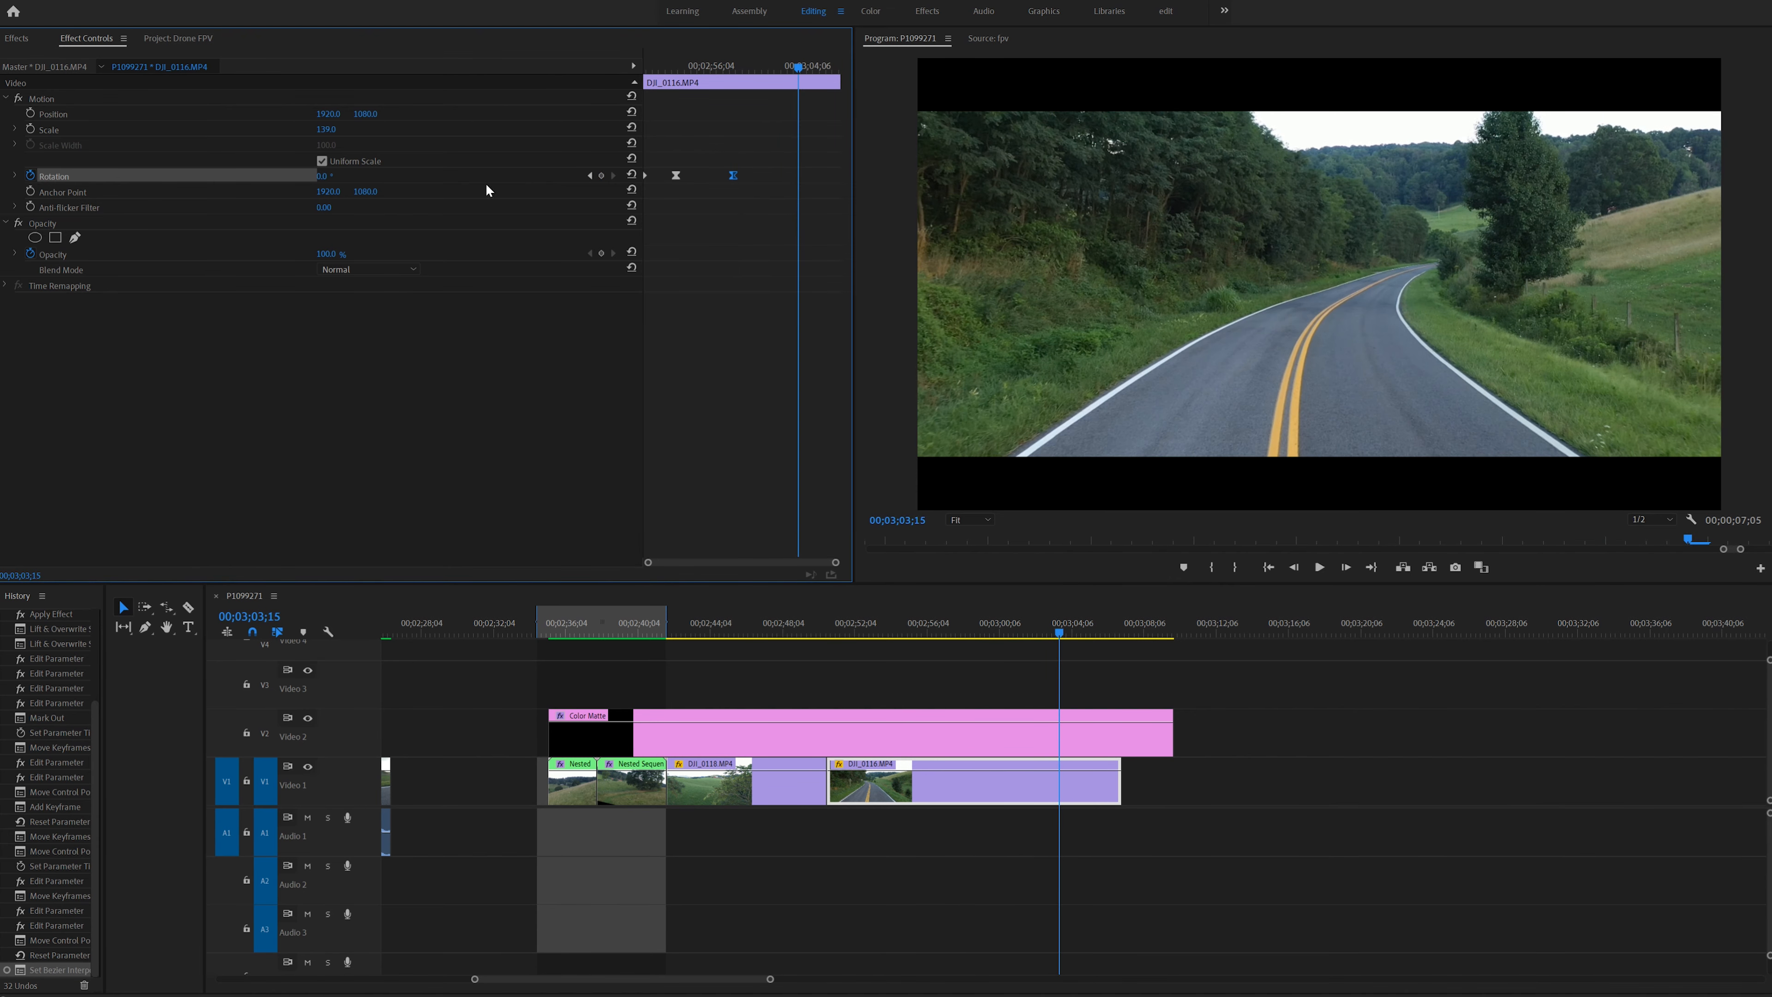
pyautogui.moveTo(325, 180); pyautogui.dragTo(314, 180)
pyautogui.moveTo(799, 69); pyautogui.dragTo(831, 72)
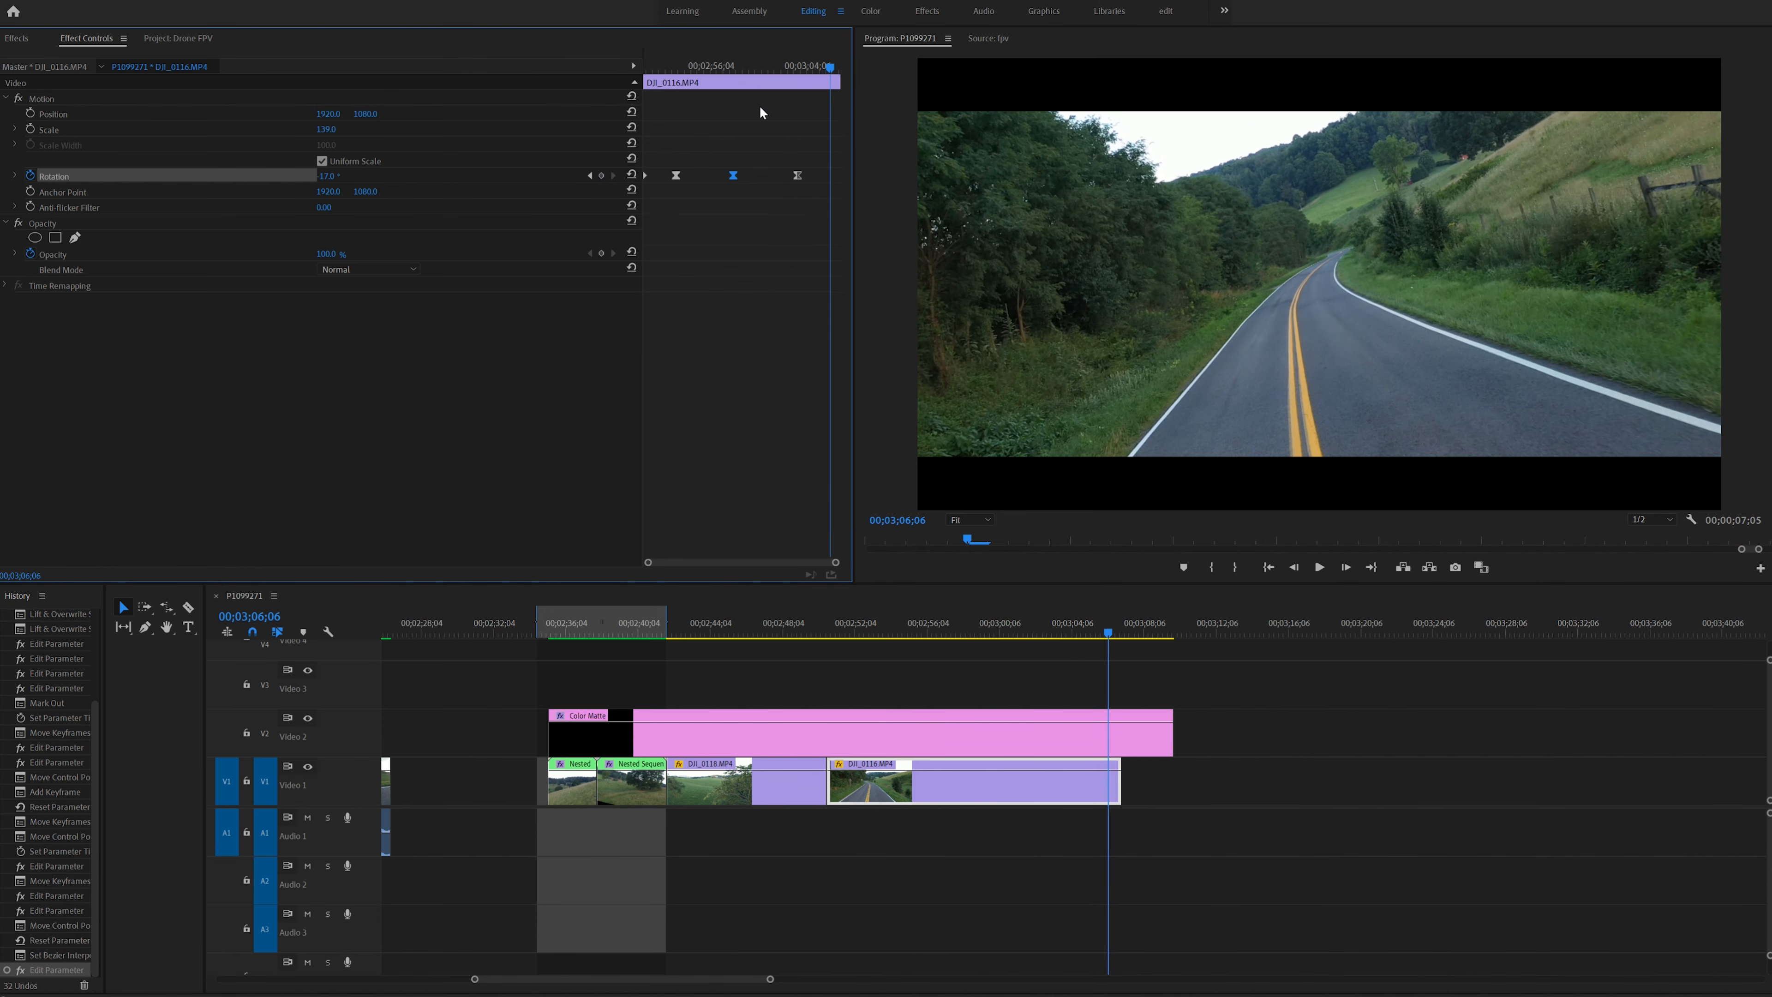
pyautogui.click(632, 177)
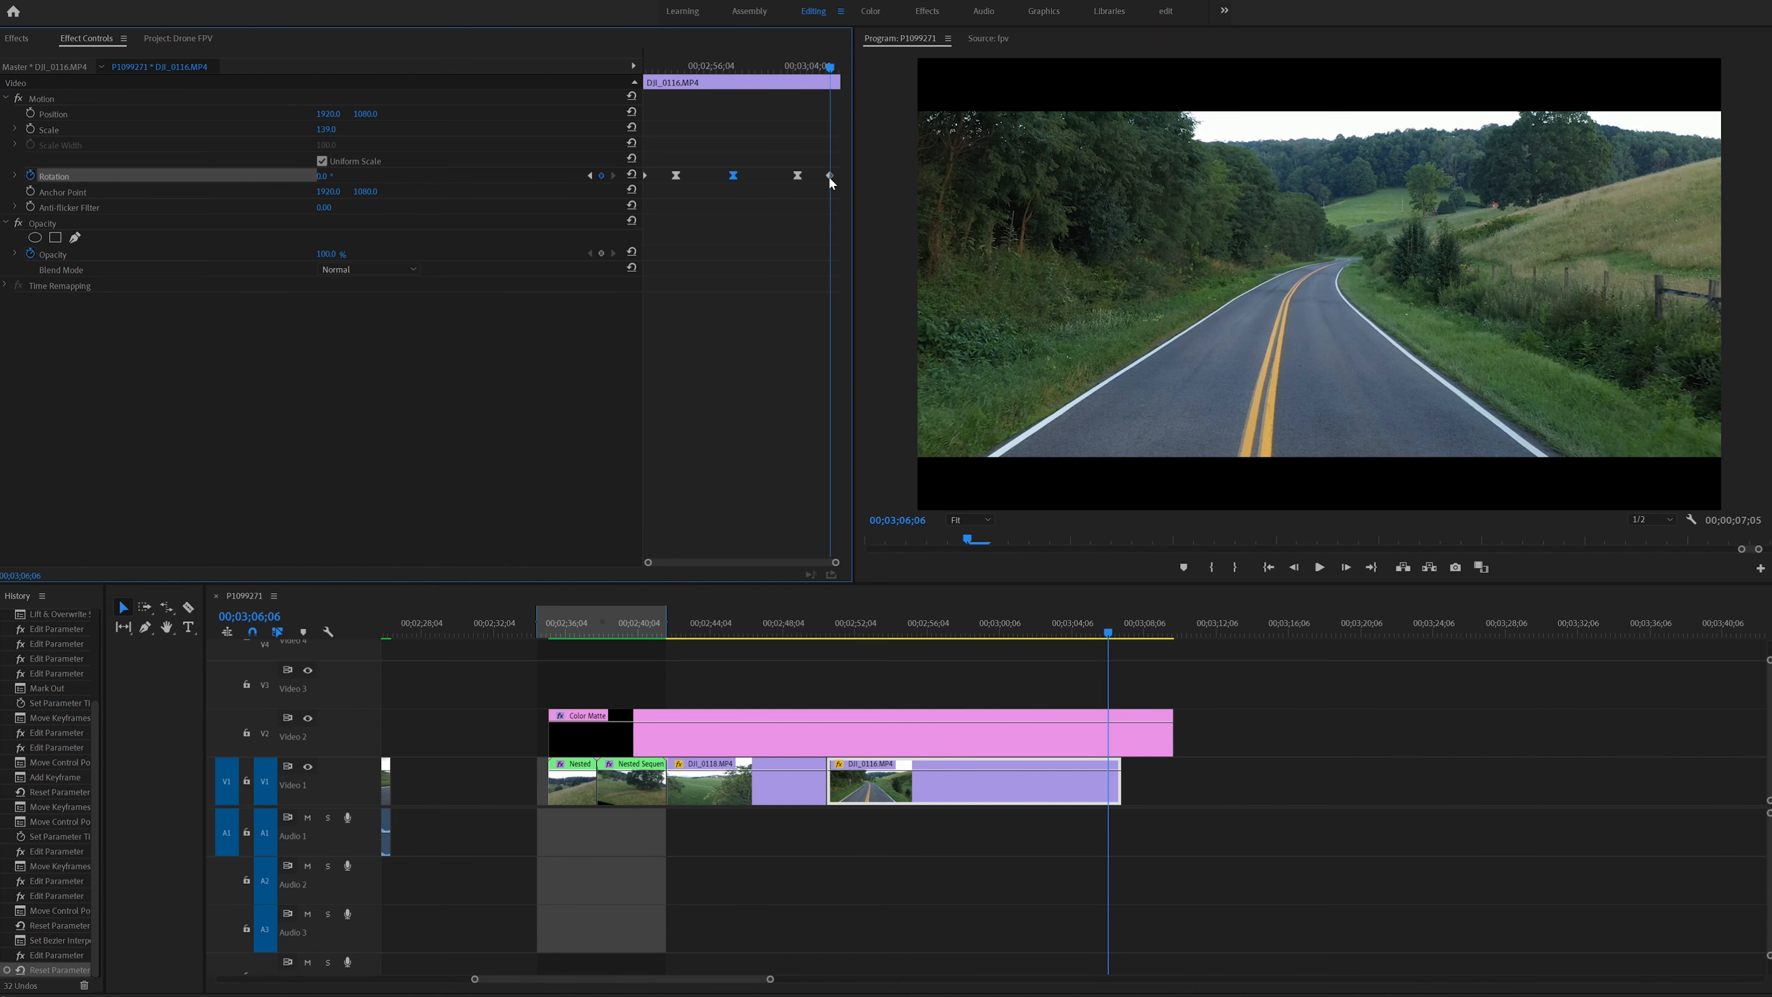
pyautogui.moveTo(830, 176); pyautogui.dragTo(838, 176)
# - Play the road clip from its start and speed it up with Rate Stretch to about 6 seconds long
pyautogui.moveTo(830, 68); pyautogui.dragTo(648, 73)
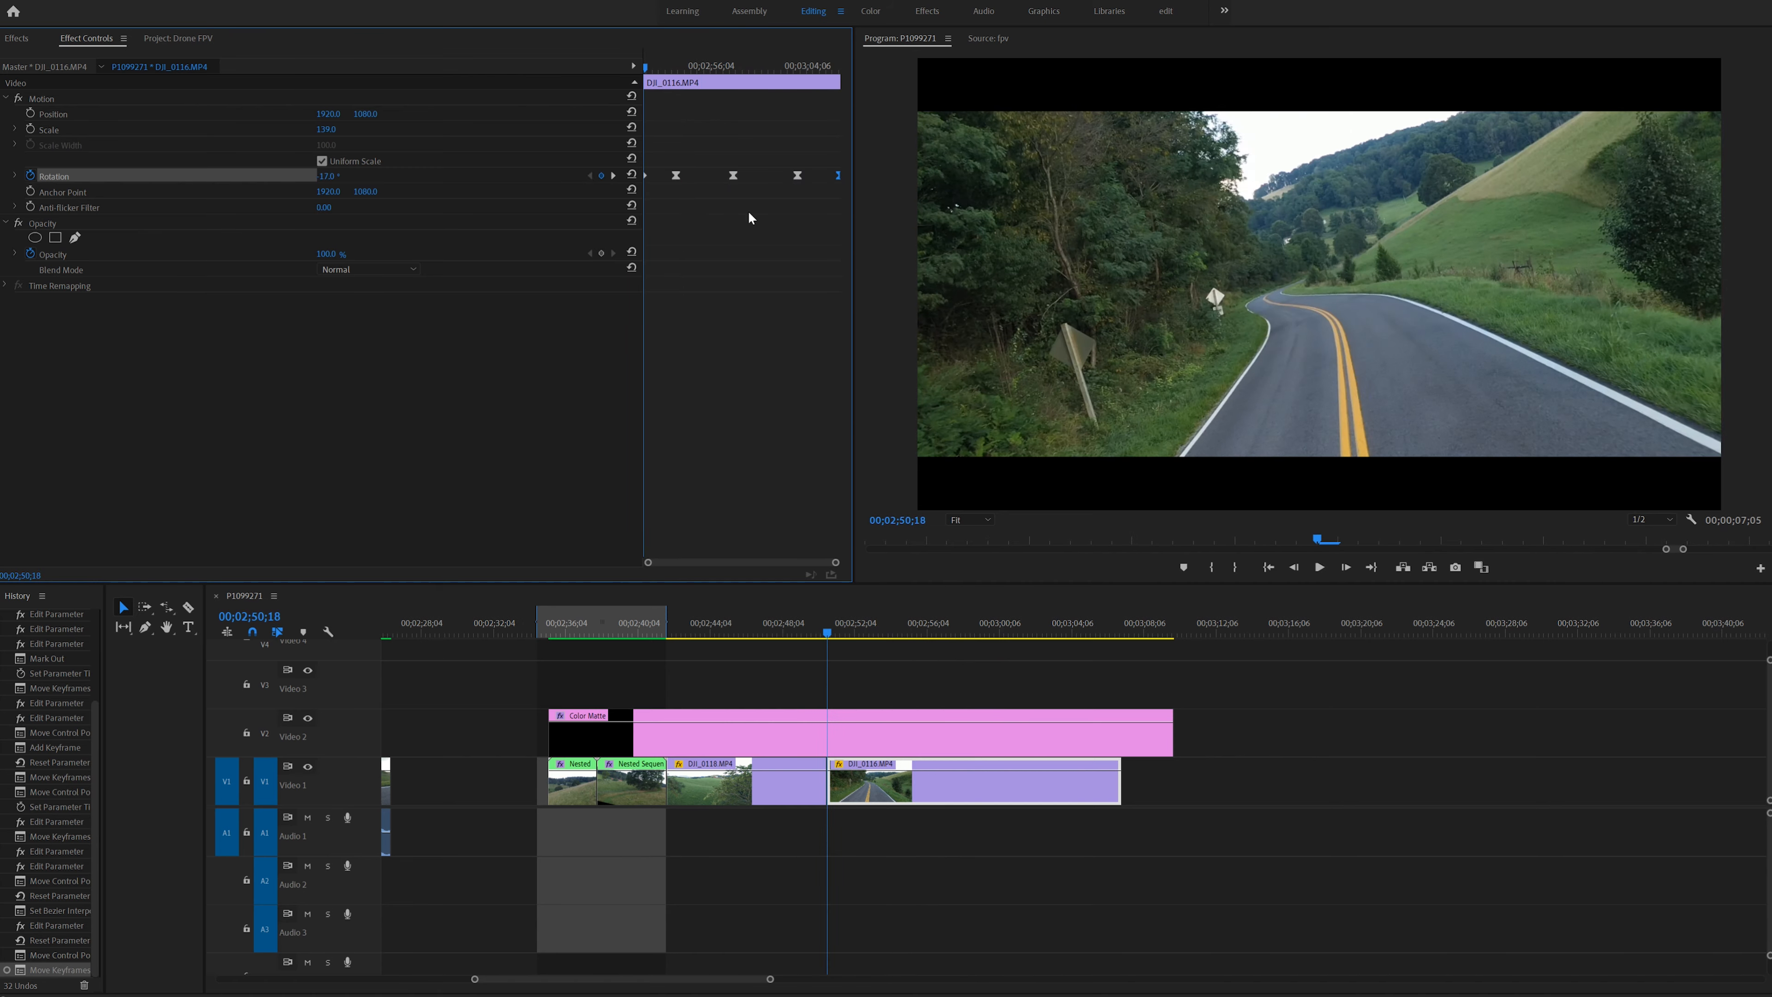
pyautogui.press('space')
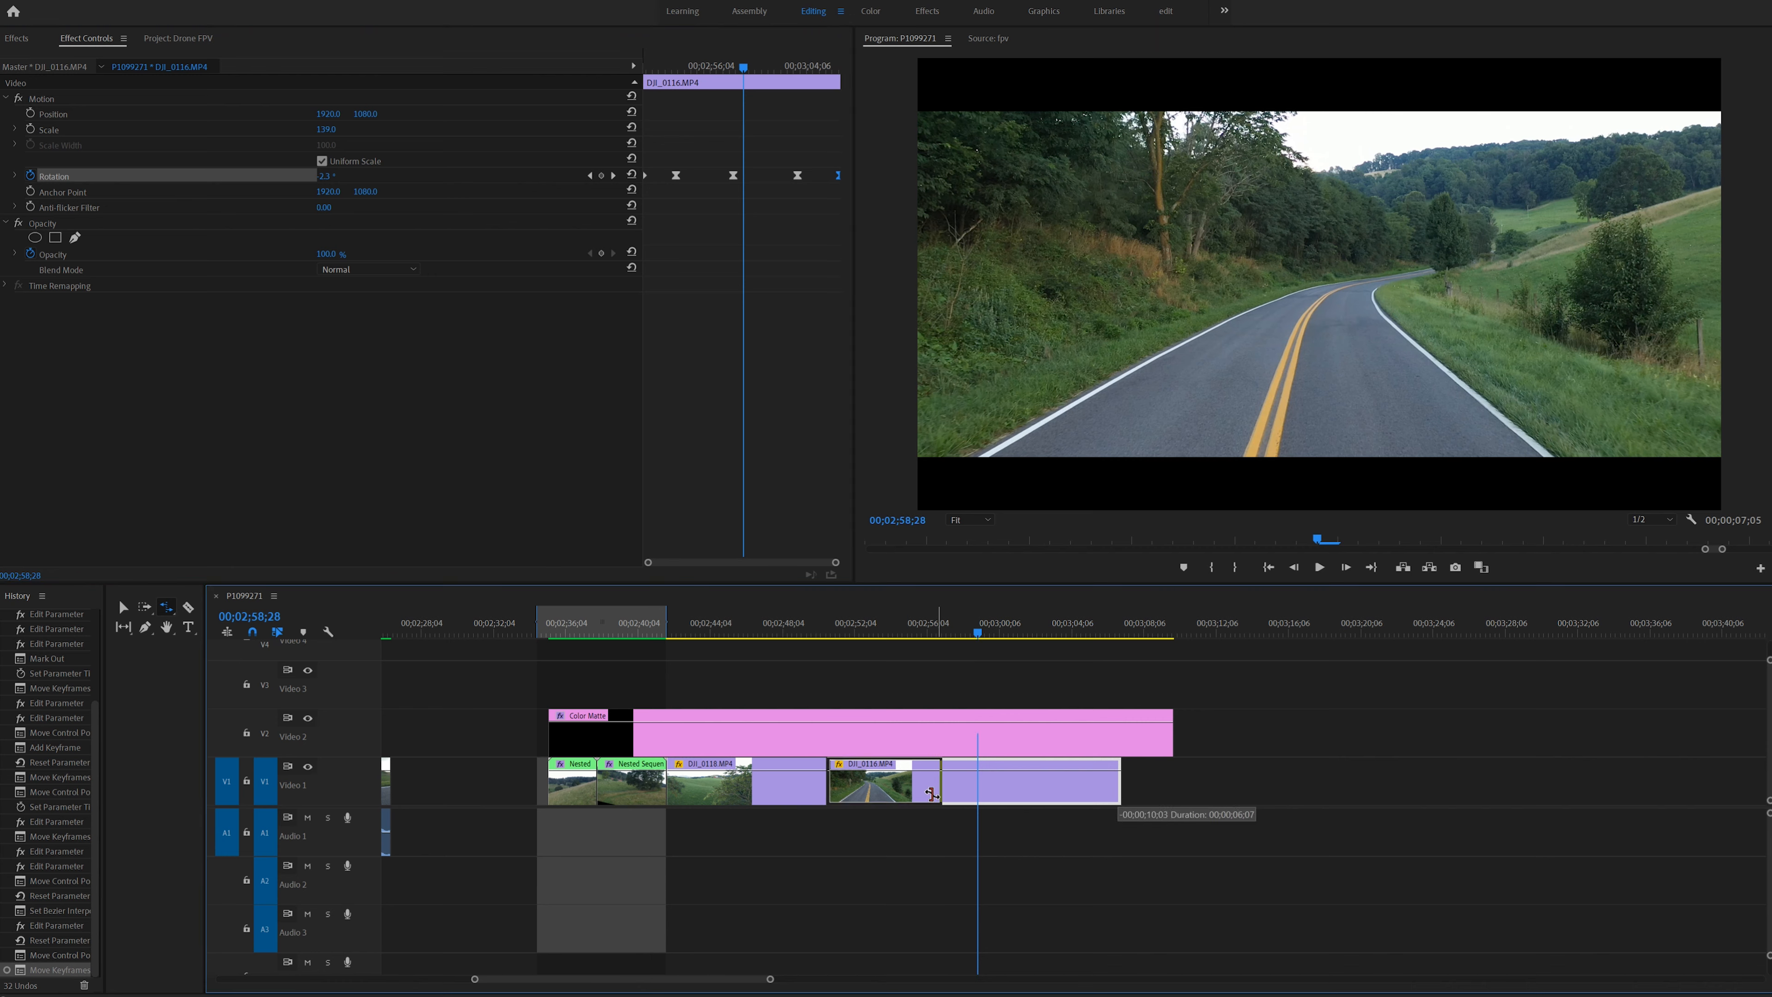
pyautogui.moveTo(930, 794); pyautogui.dragTo(933, 793)
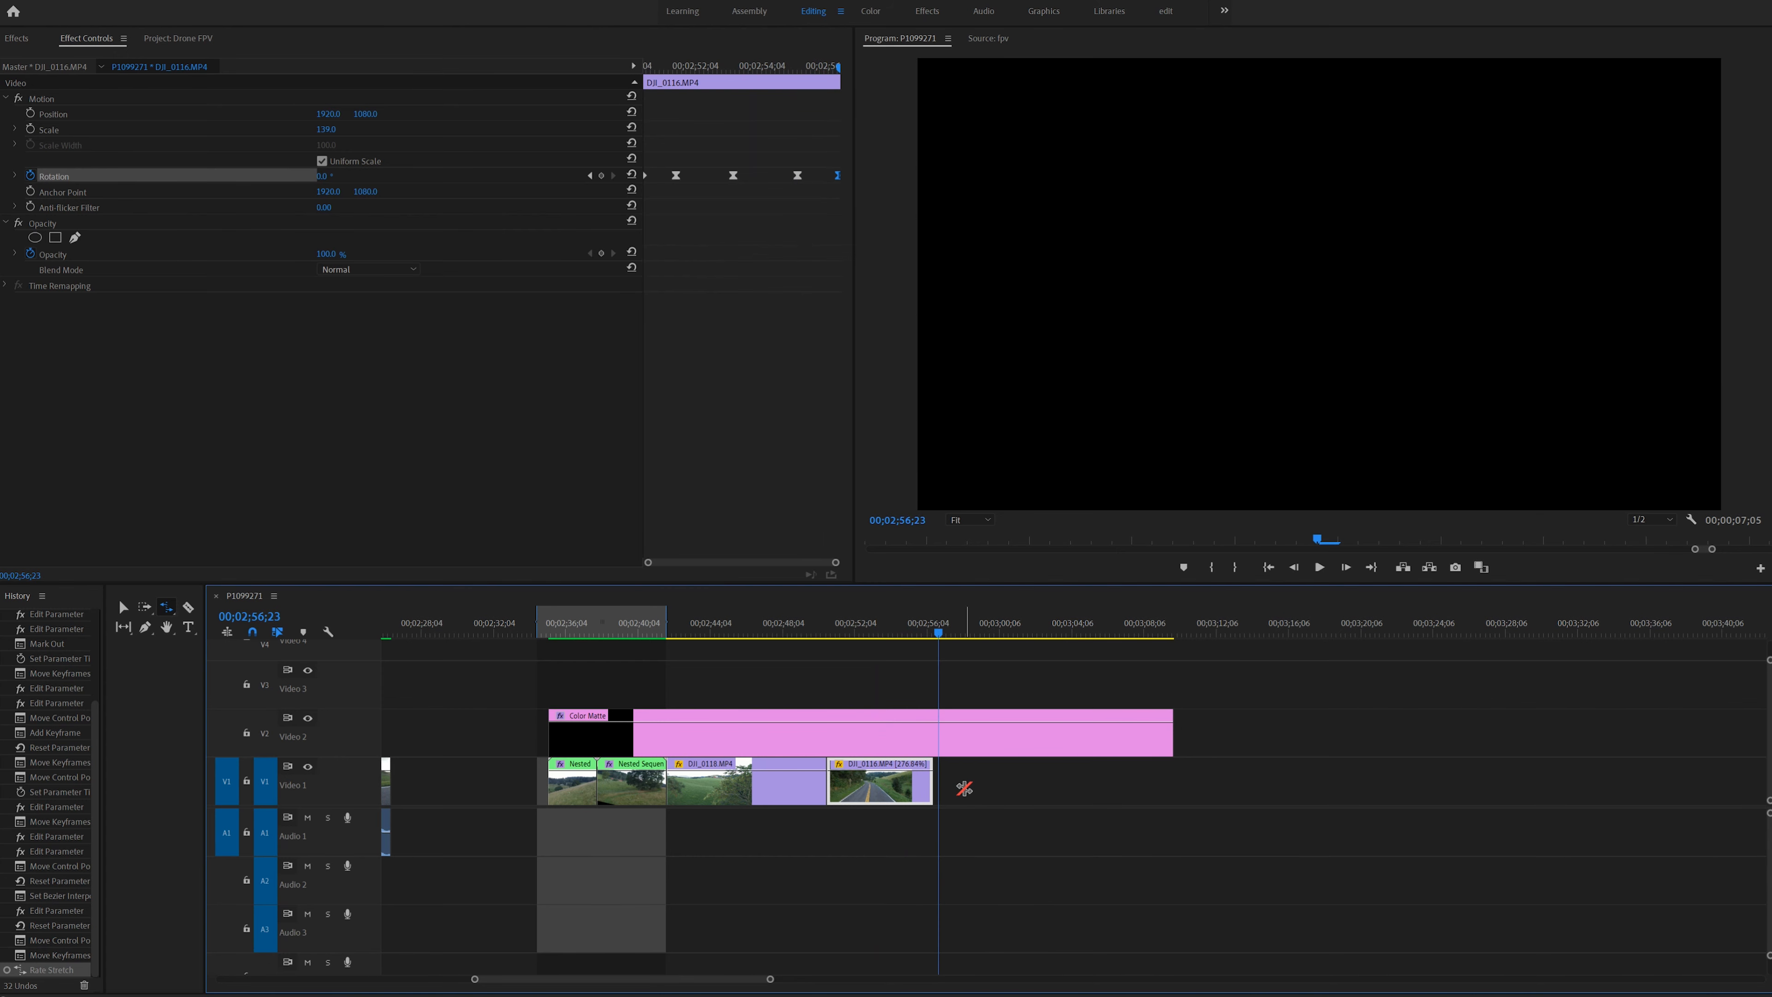
# - Nest the sped-up DJI_0116.MP4 clip, keeping the suggested sequence name
pyautogui.press('v')
pyautogui.rightClick(885, 783)
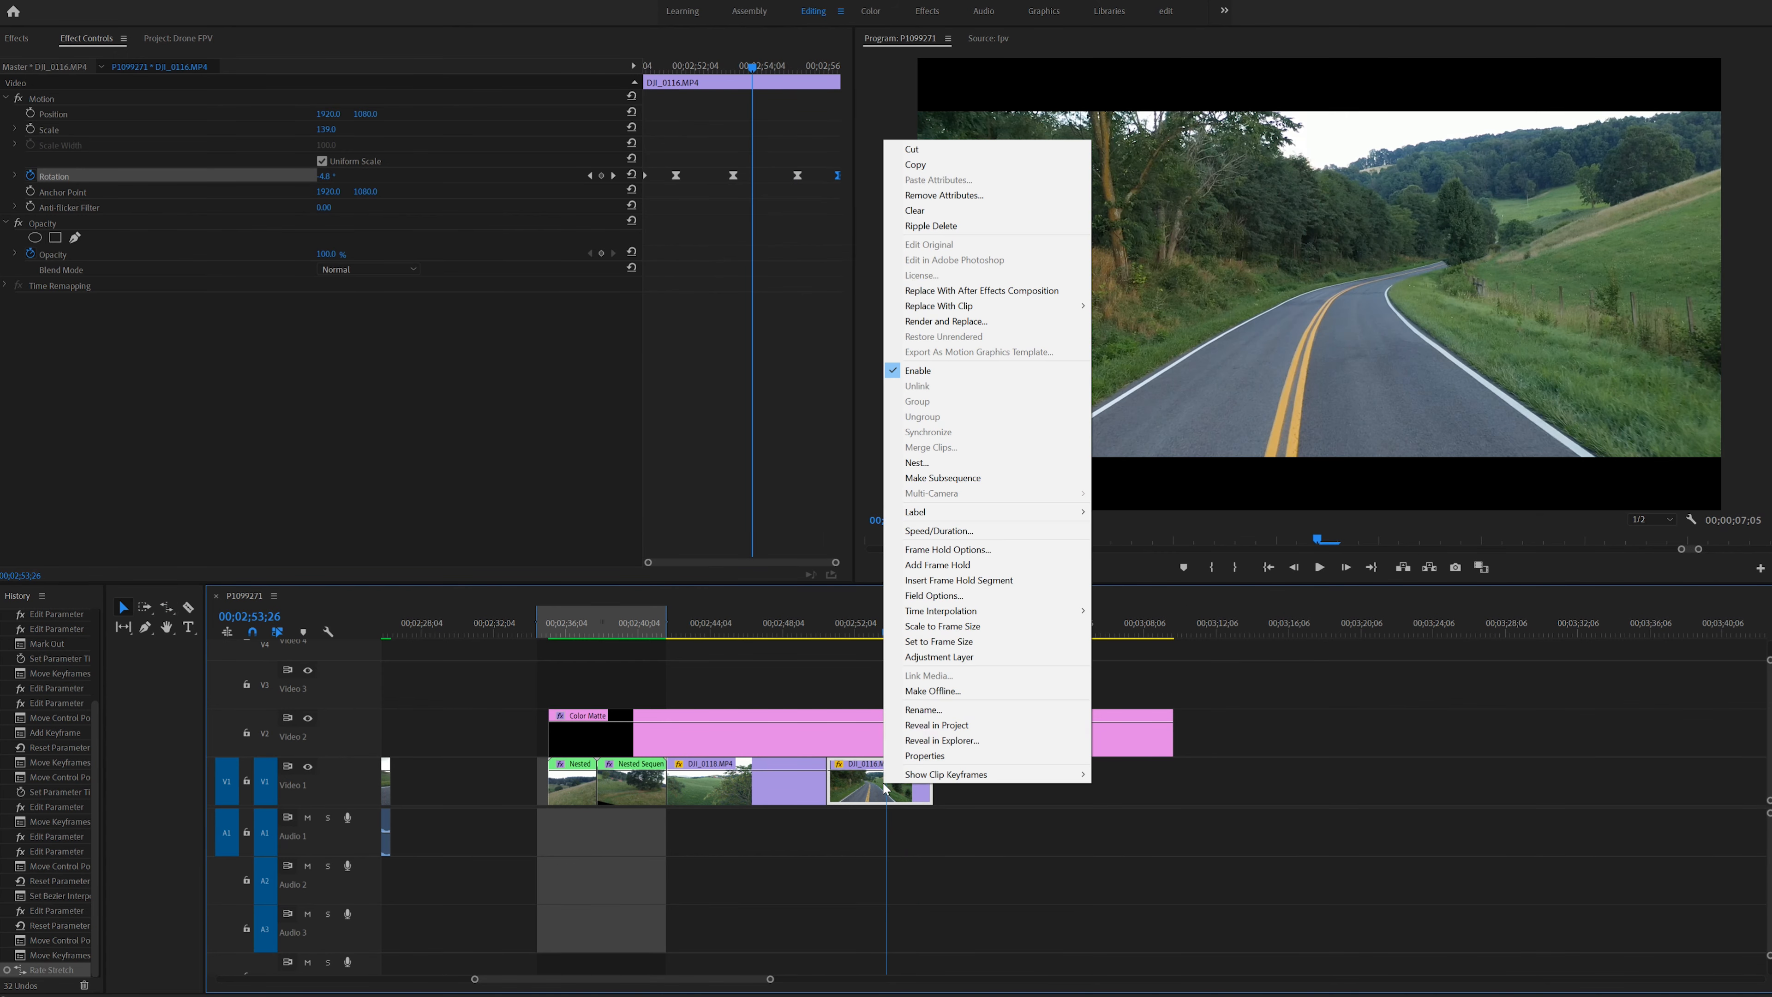
pyautogui.click(932, 465)
pyautogui.press('Return')
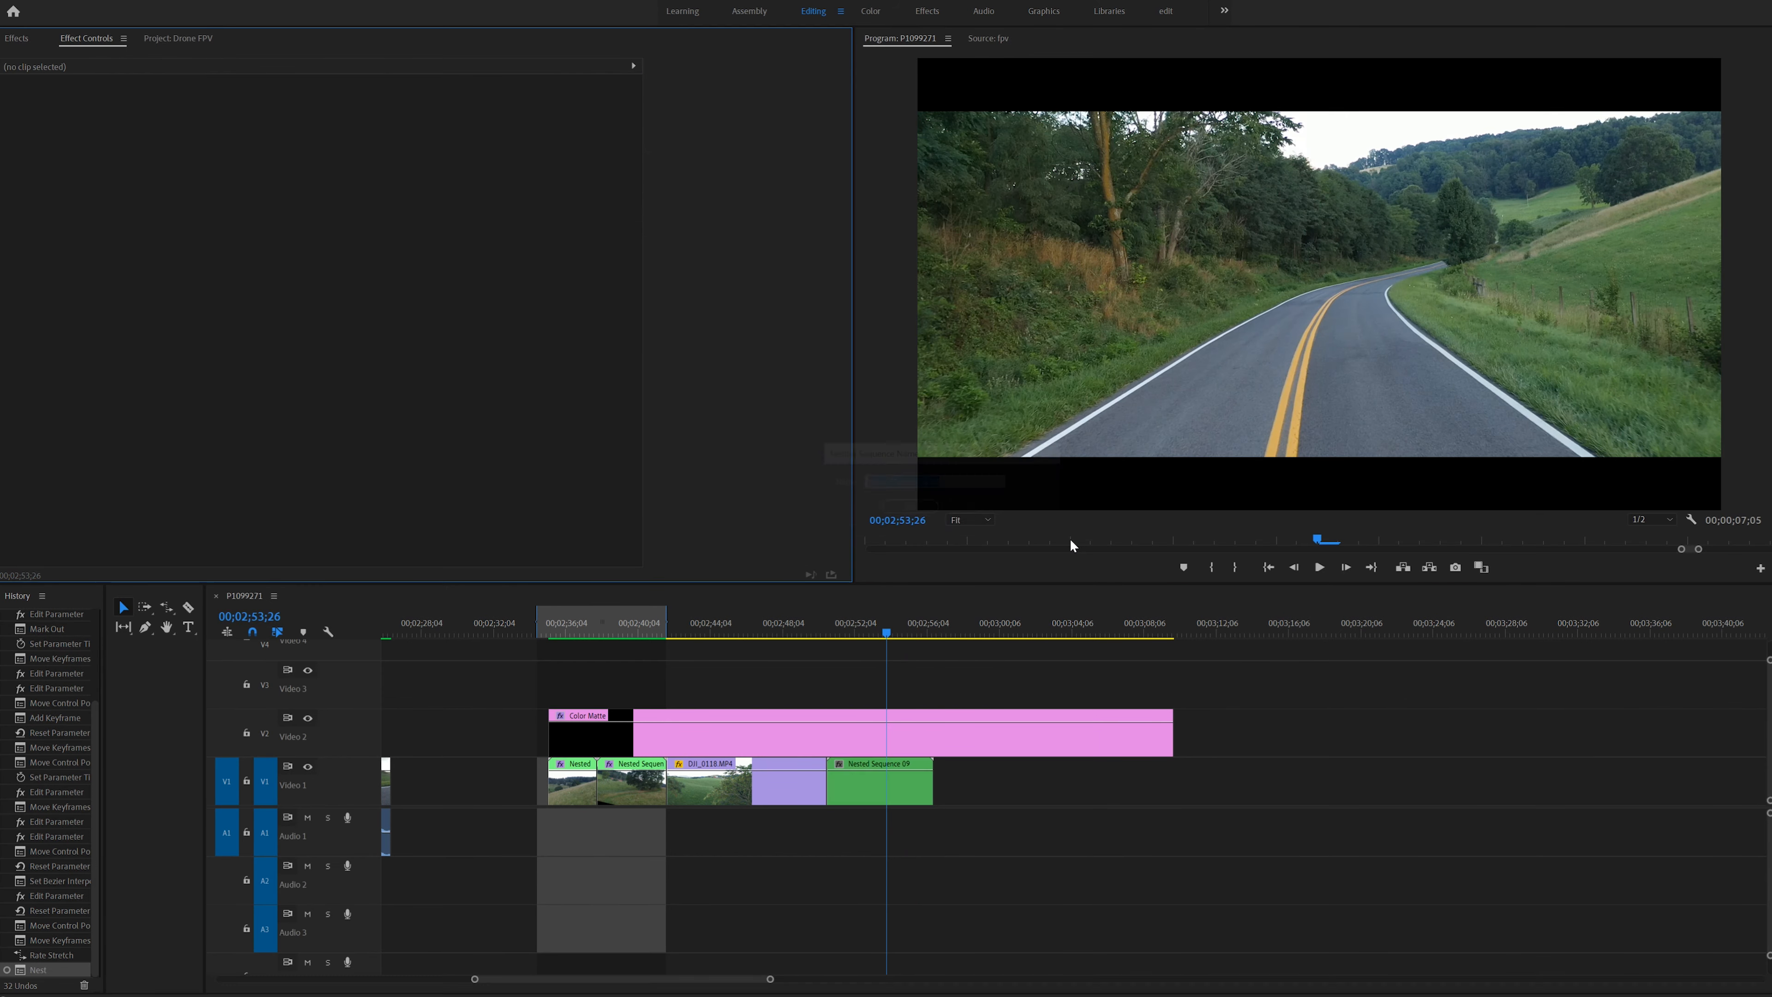
# - Apply the Warp Stabilizer effect to the nested road clip and play back the edited sequence
pyautogui.click(34, 40)
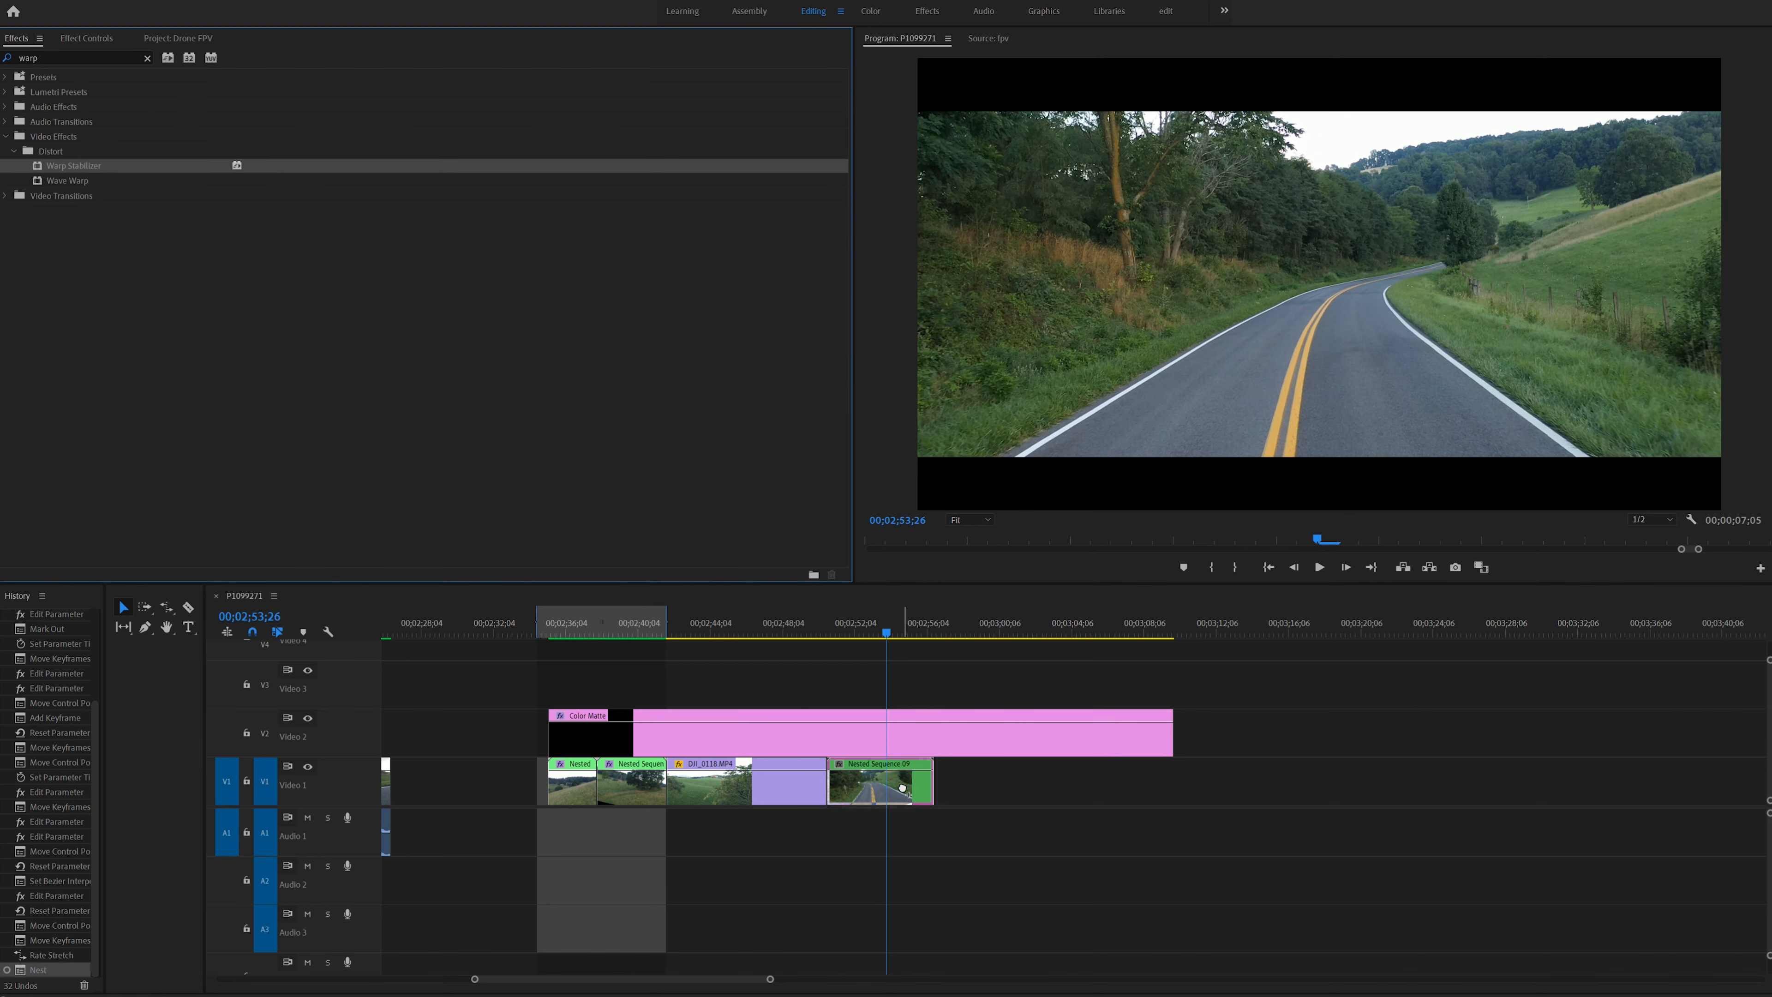
pyautogui.click(86, 39)
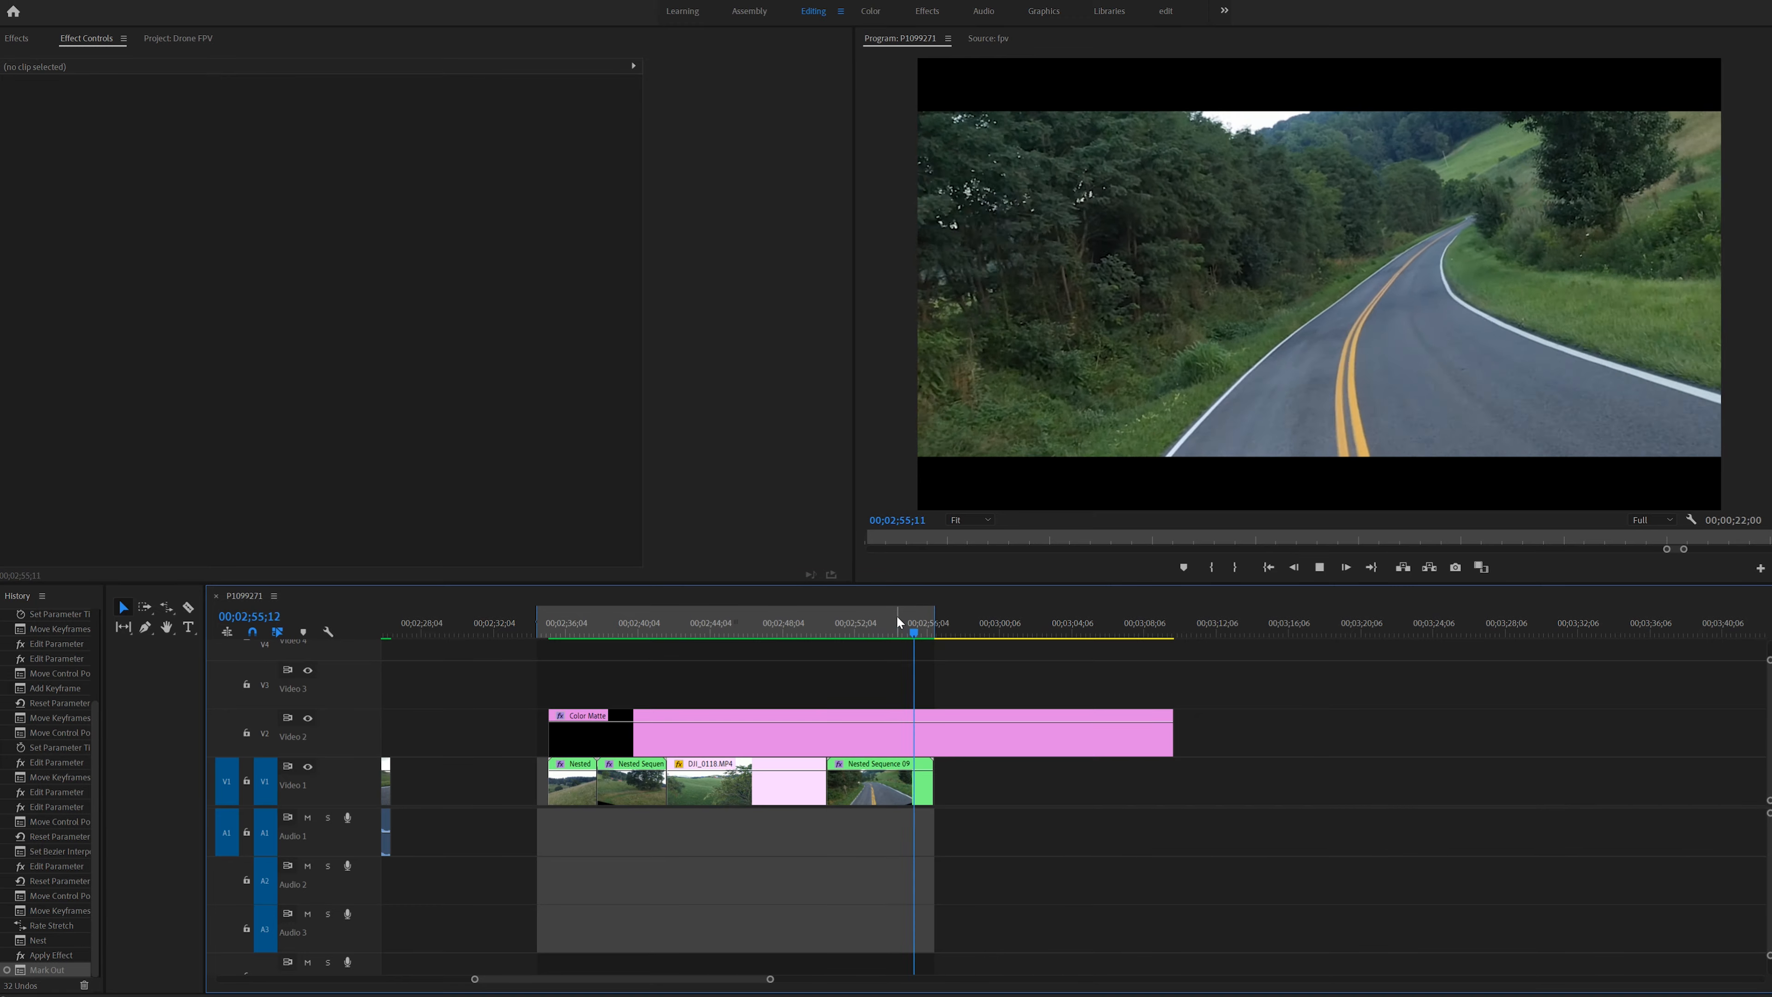
pyautogui.moveTo(911, 617); pyautogui.dragTo(878, 630)
pyautogui.press('space')
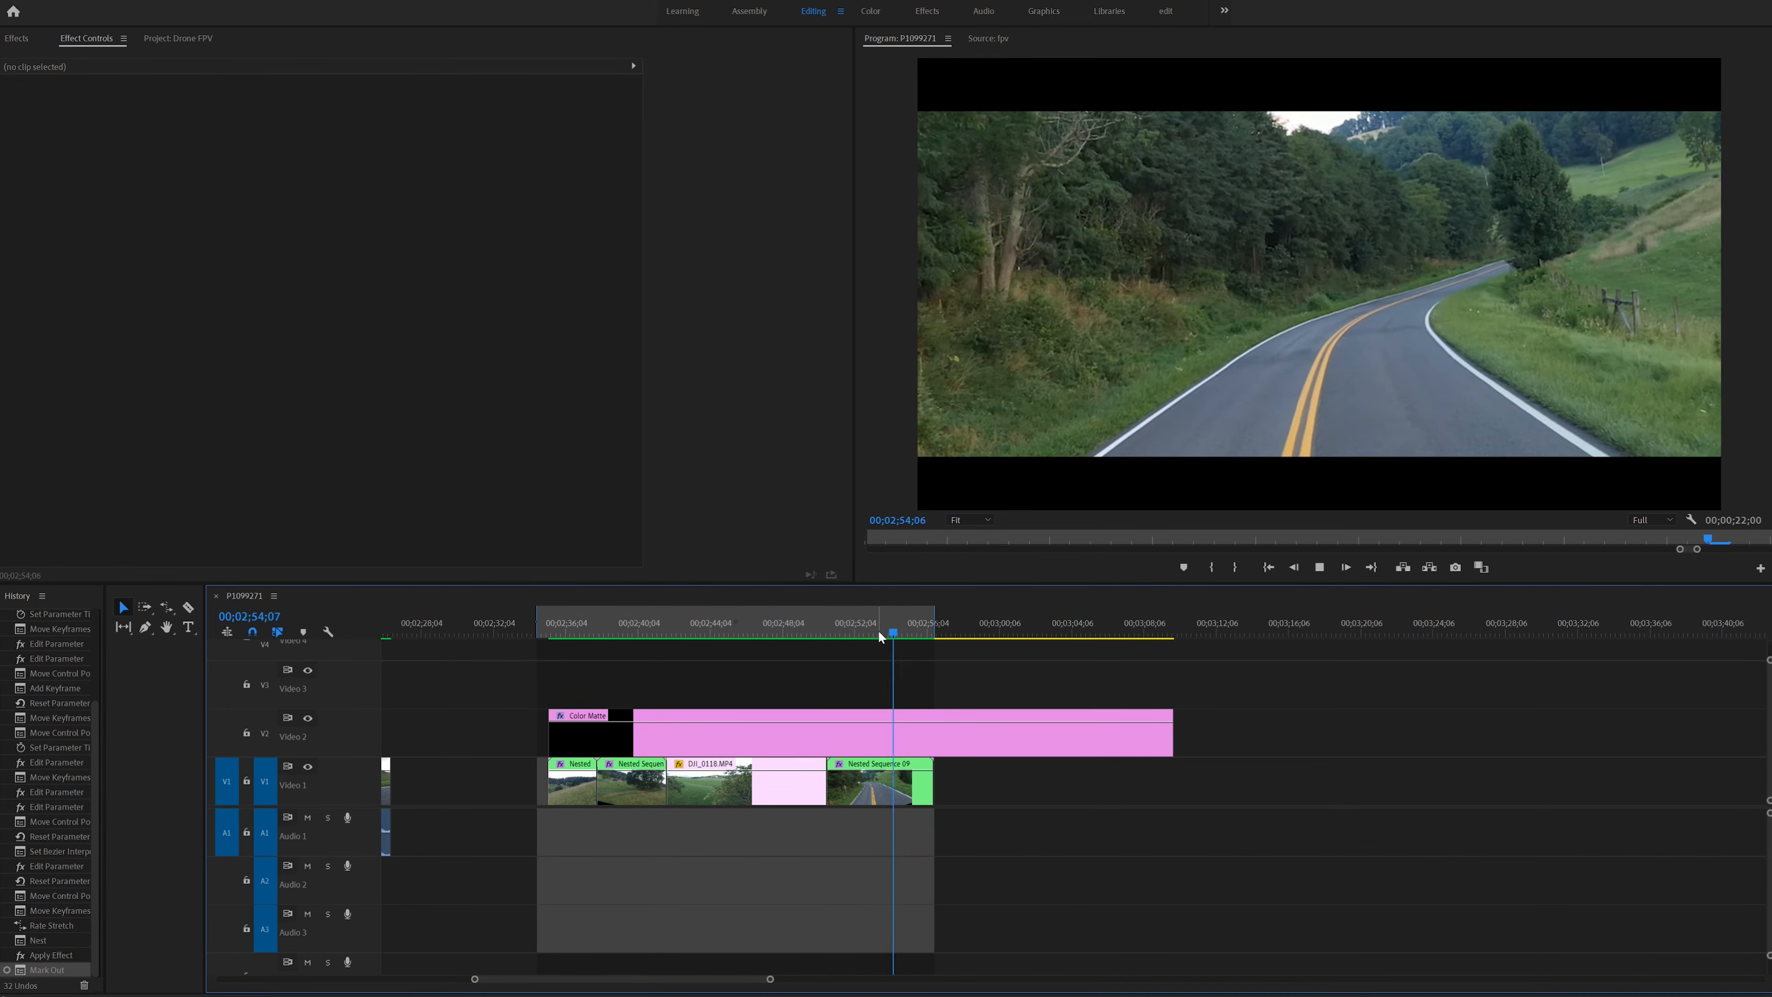
pyautogui.moveTo(882, 629); pyautogui.dragTo(571, 636)
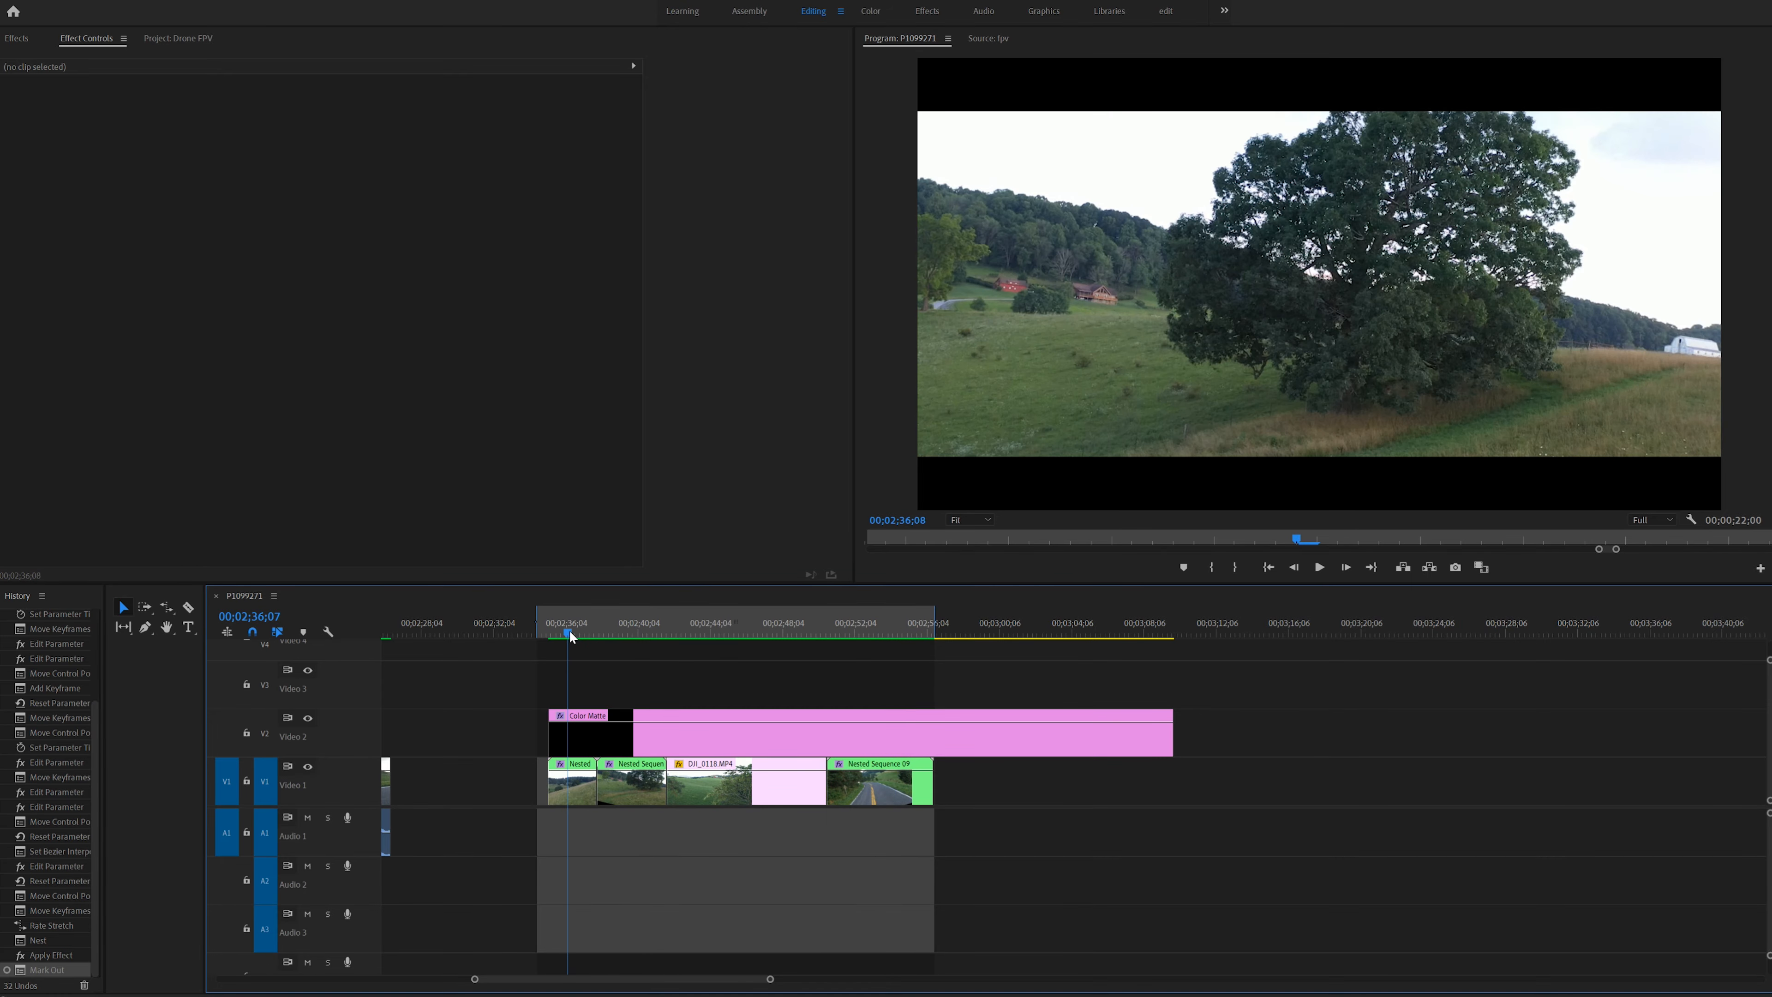
pyautogui.press('space')
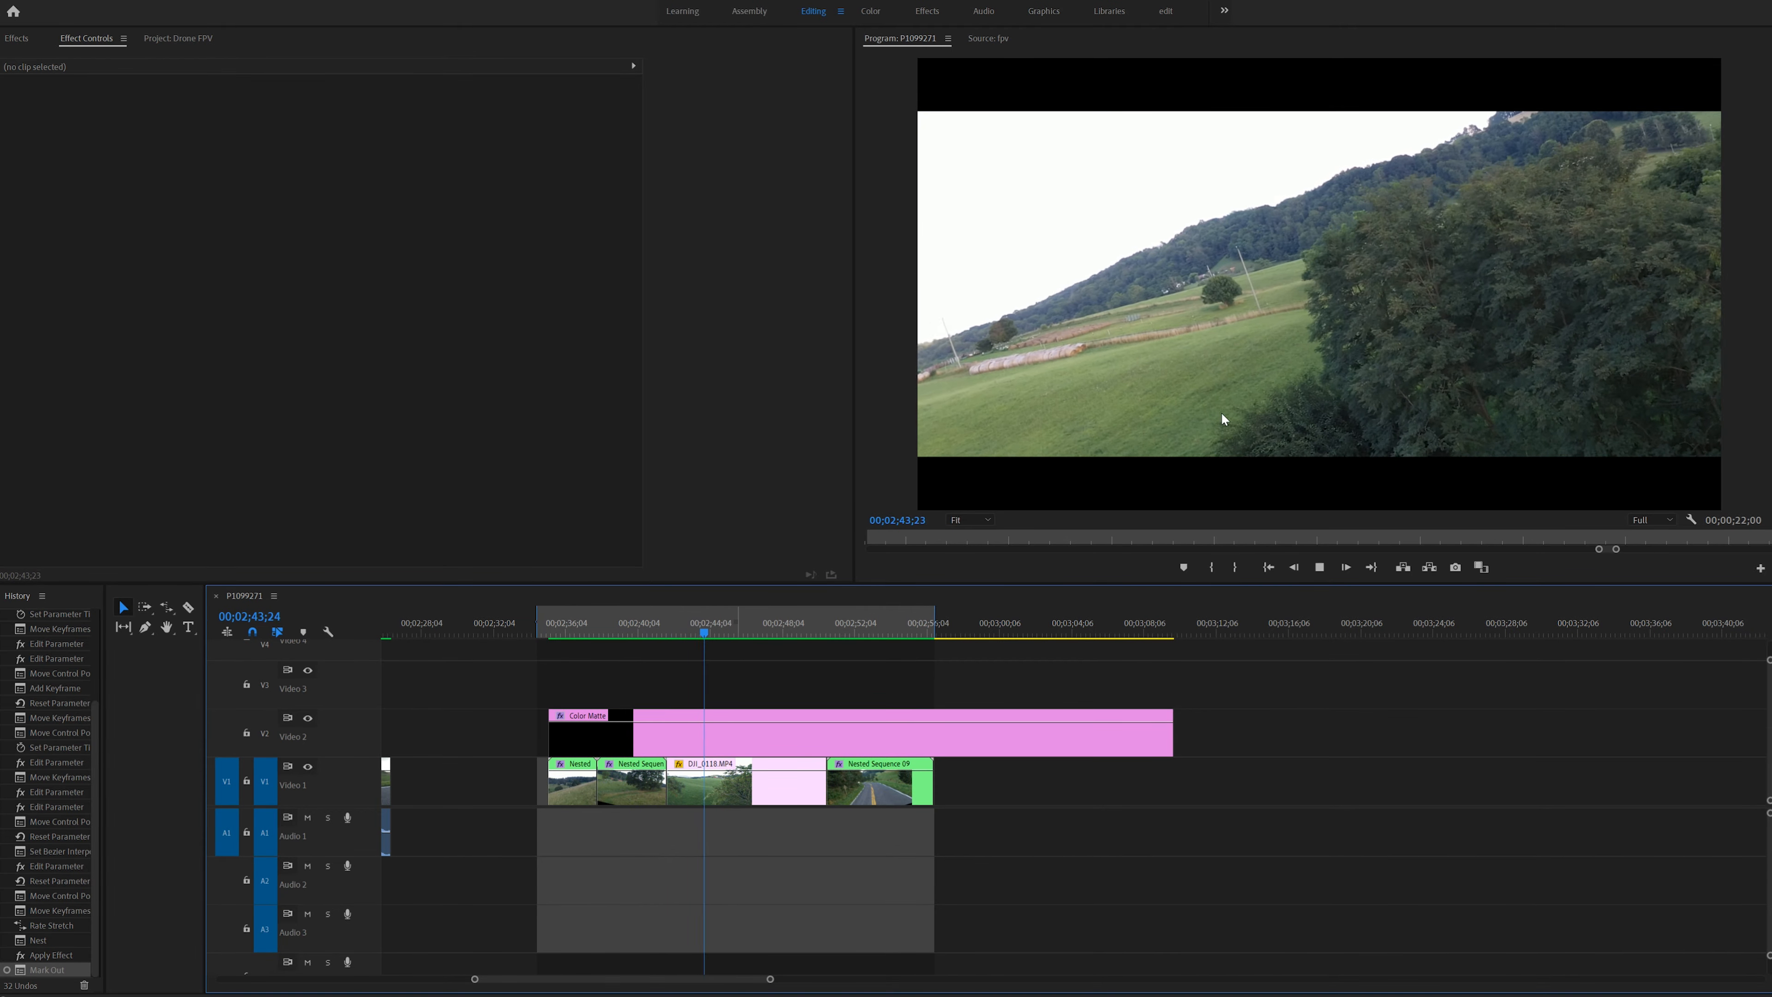
# - Delete the Color Matte letterbox clip from the Video 2 track
pyautogui.click(707, 739)
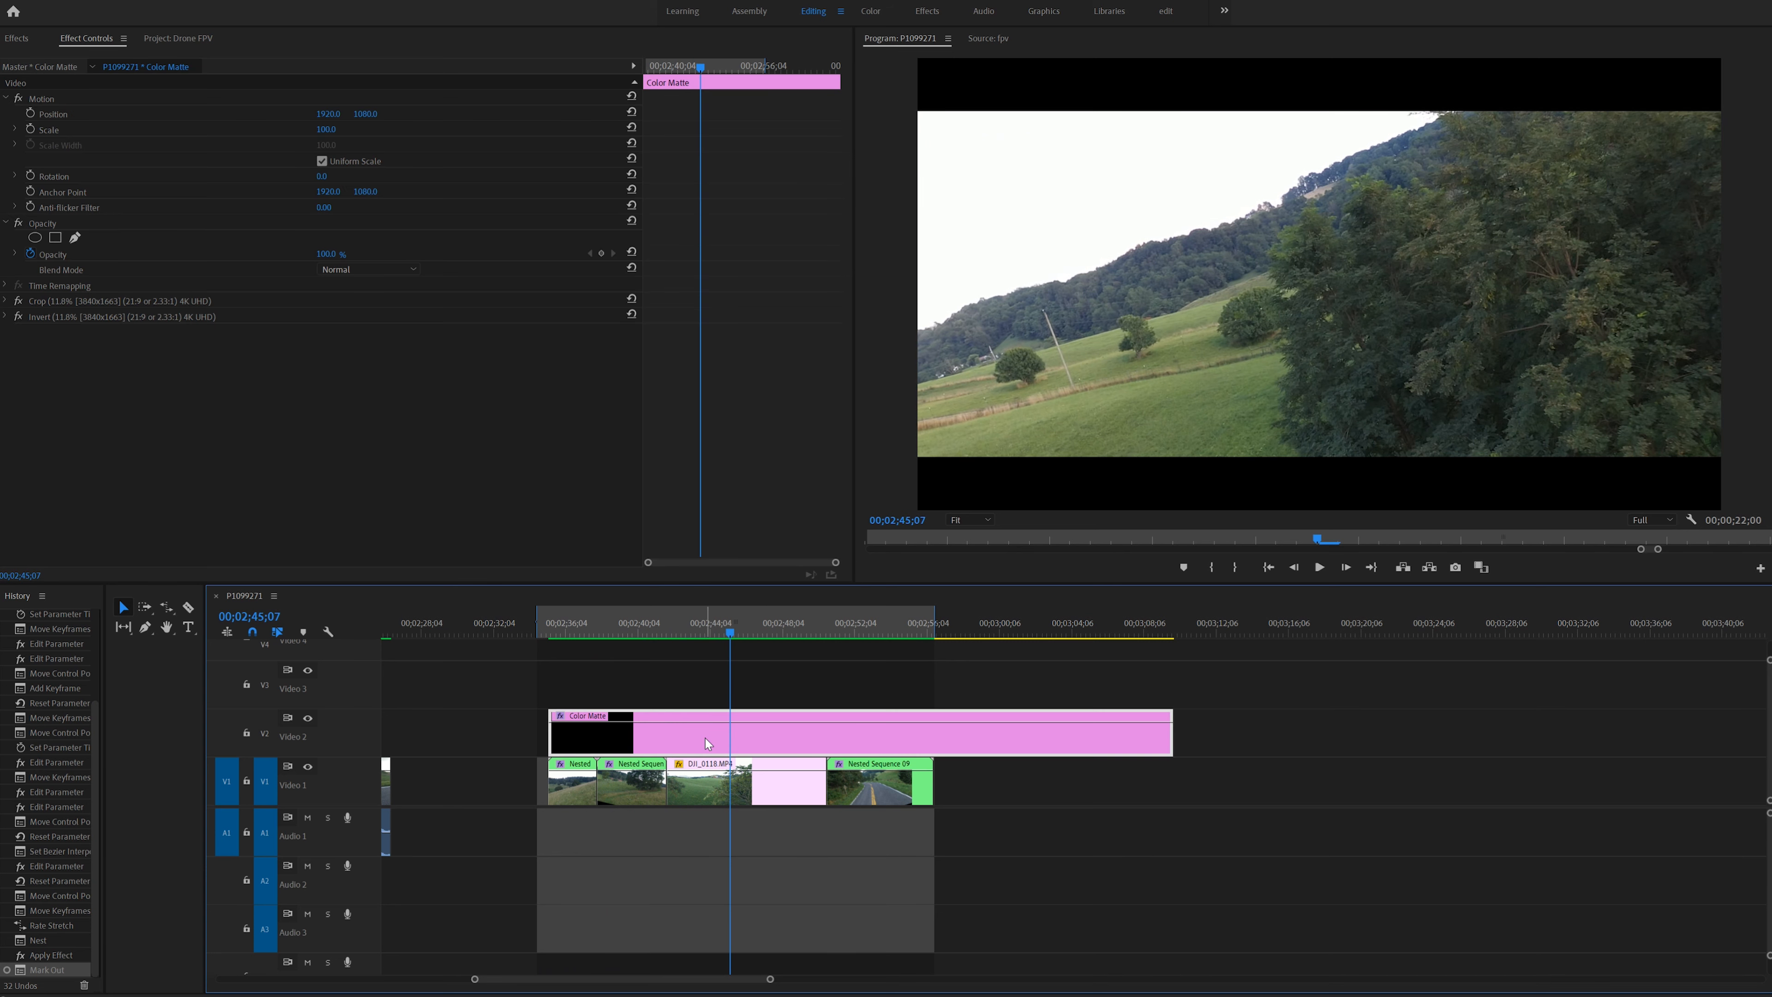
pyautogui.press('Delete')
pyautogui.click(700, 628)
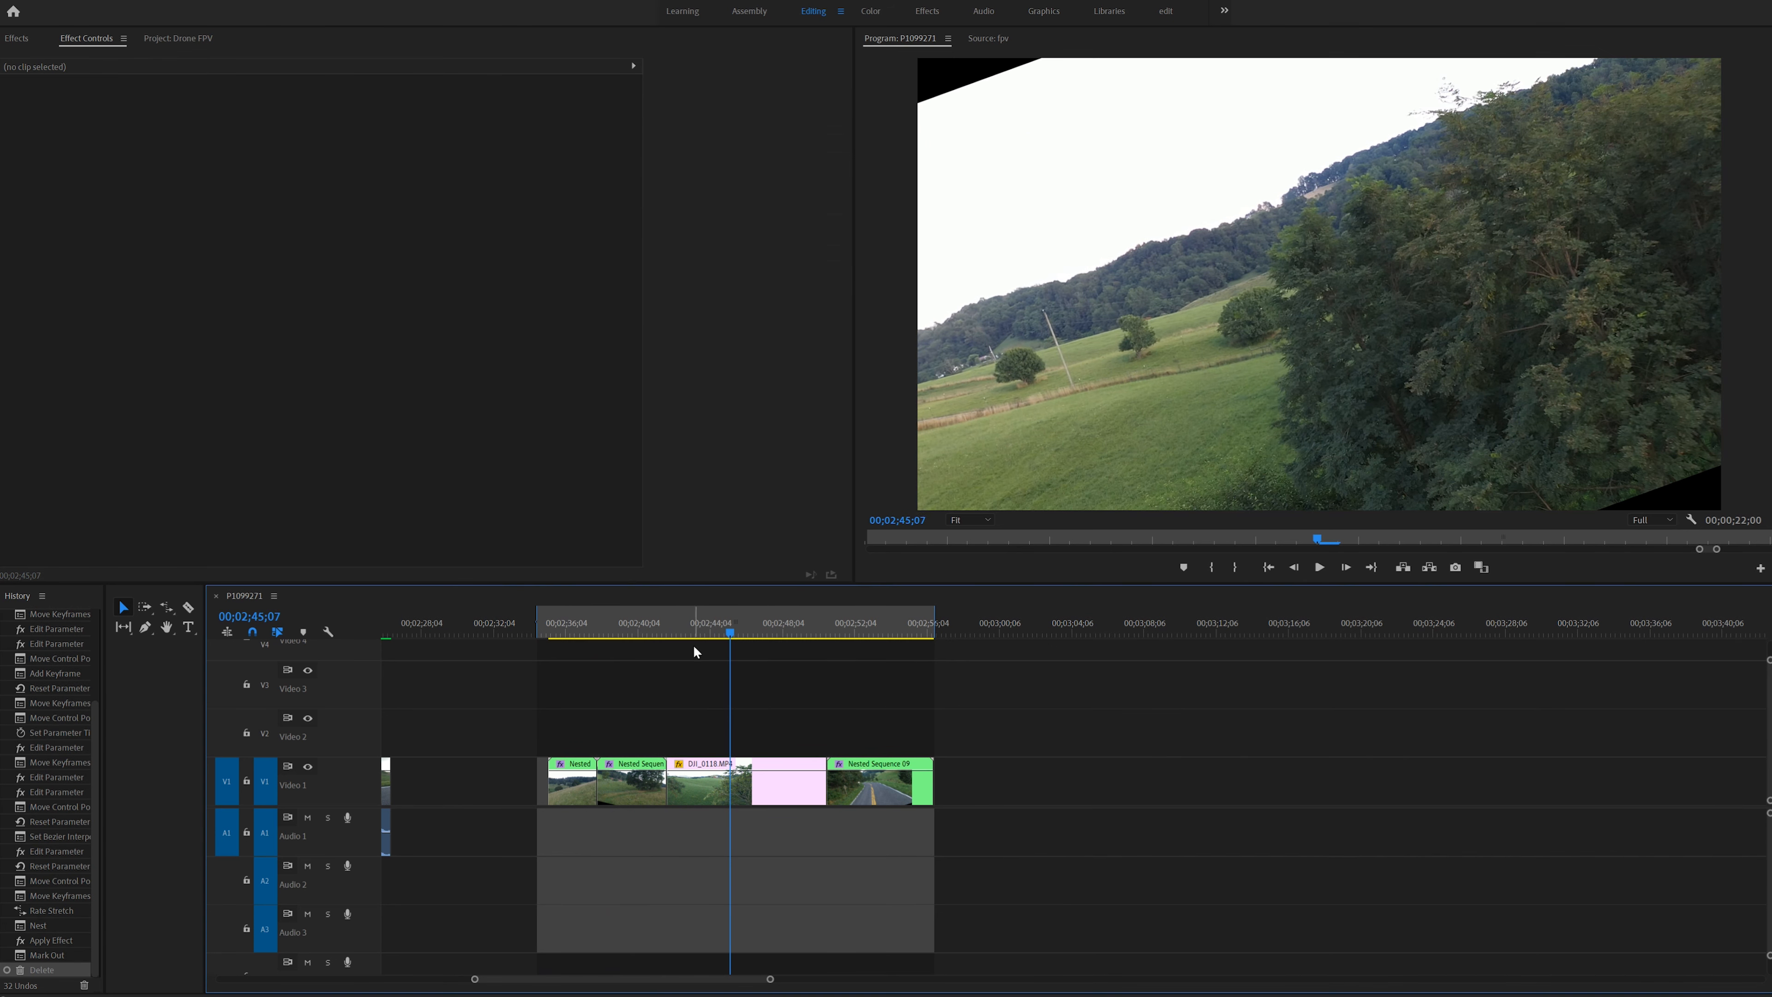
# - Scale DJI_0118.MP4 up to 168 so the tilted footage fills the full frame, and play it back
pyautogui.click(741, 782)
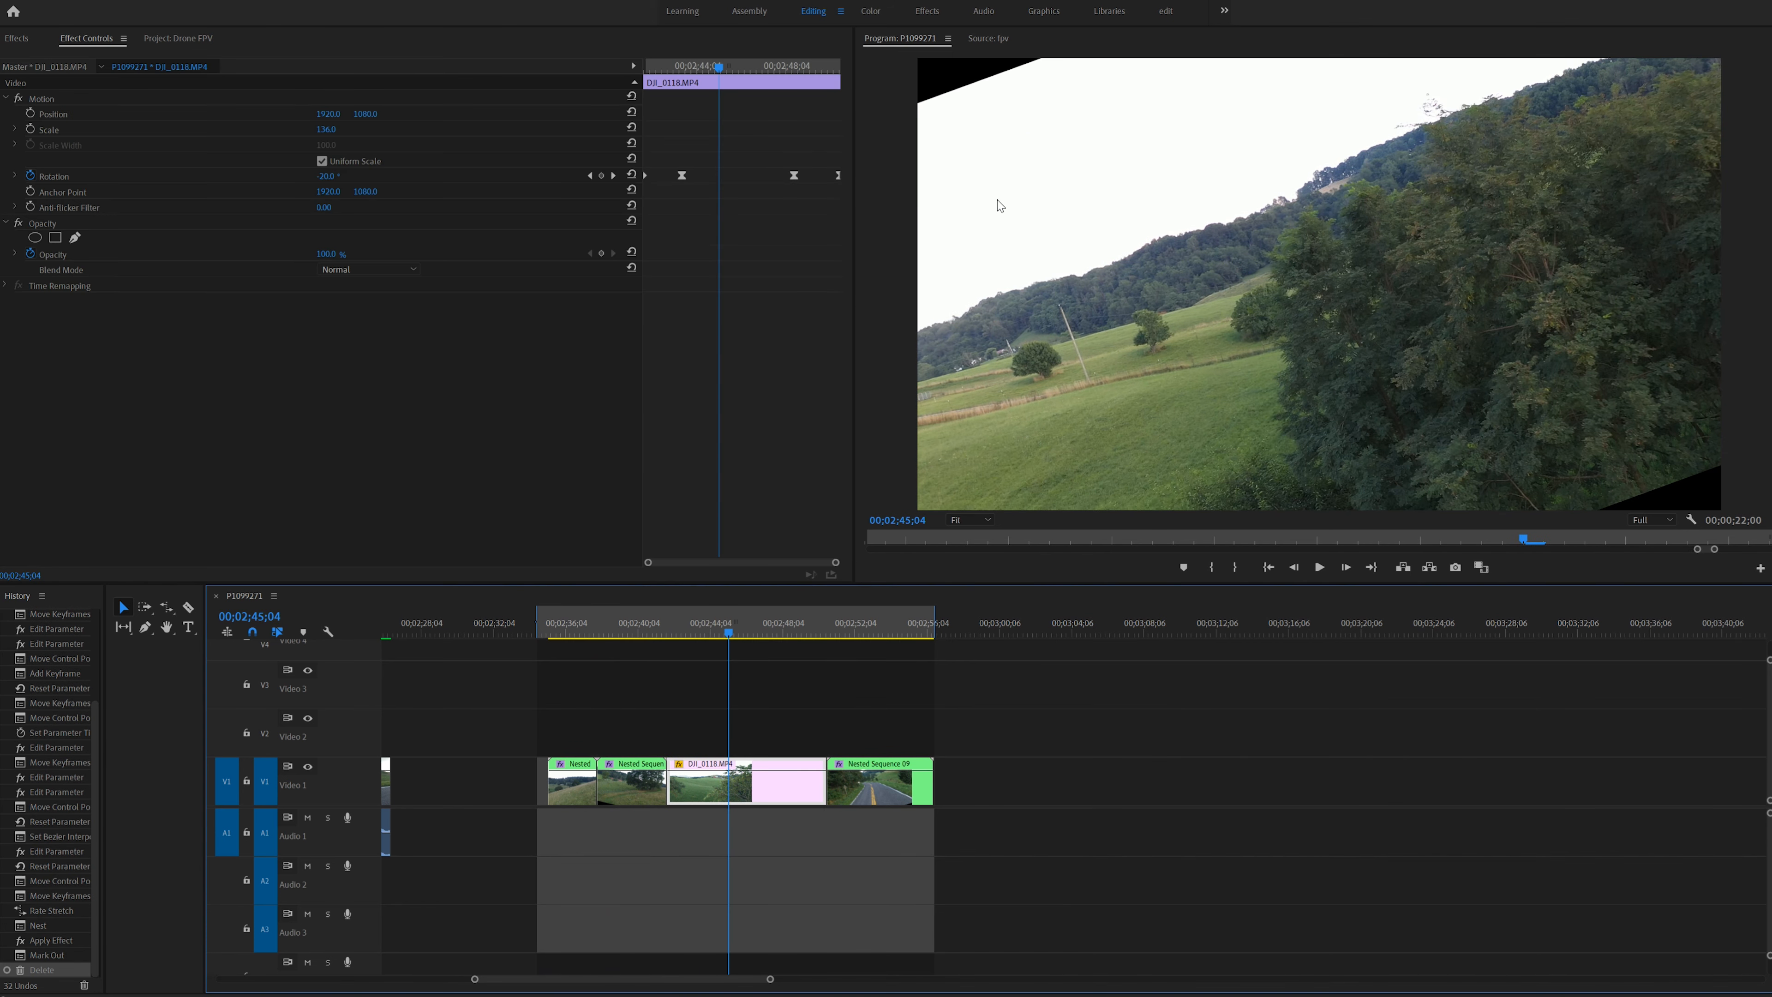
pyautogui.moveTo(326, 129); pyautogui.dragTo(348, 131)
pyautogui.press('space')
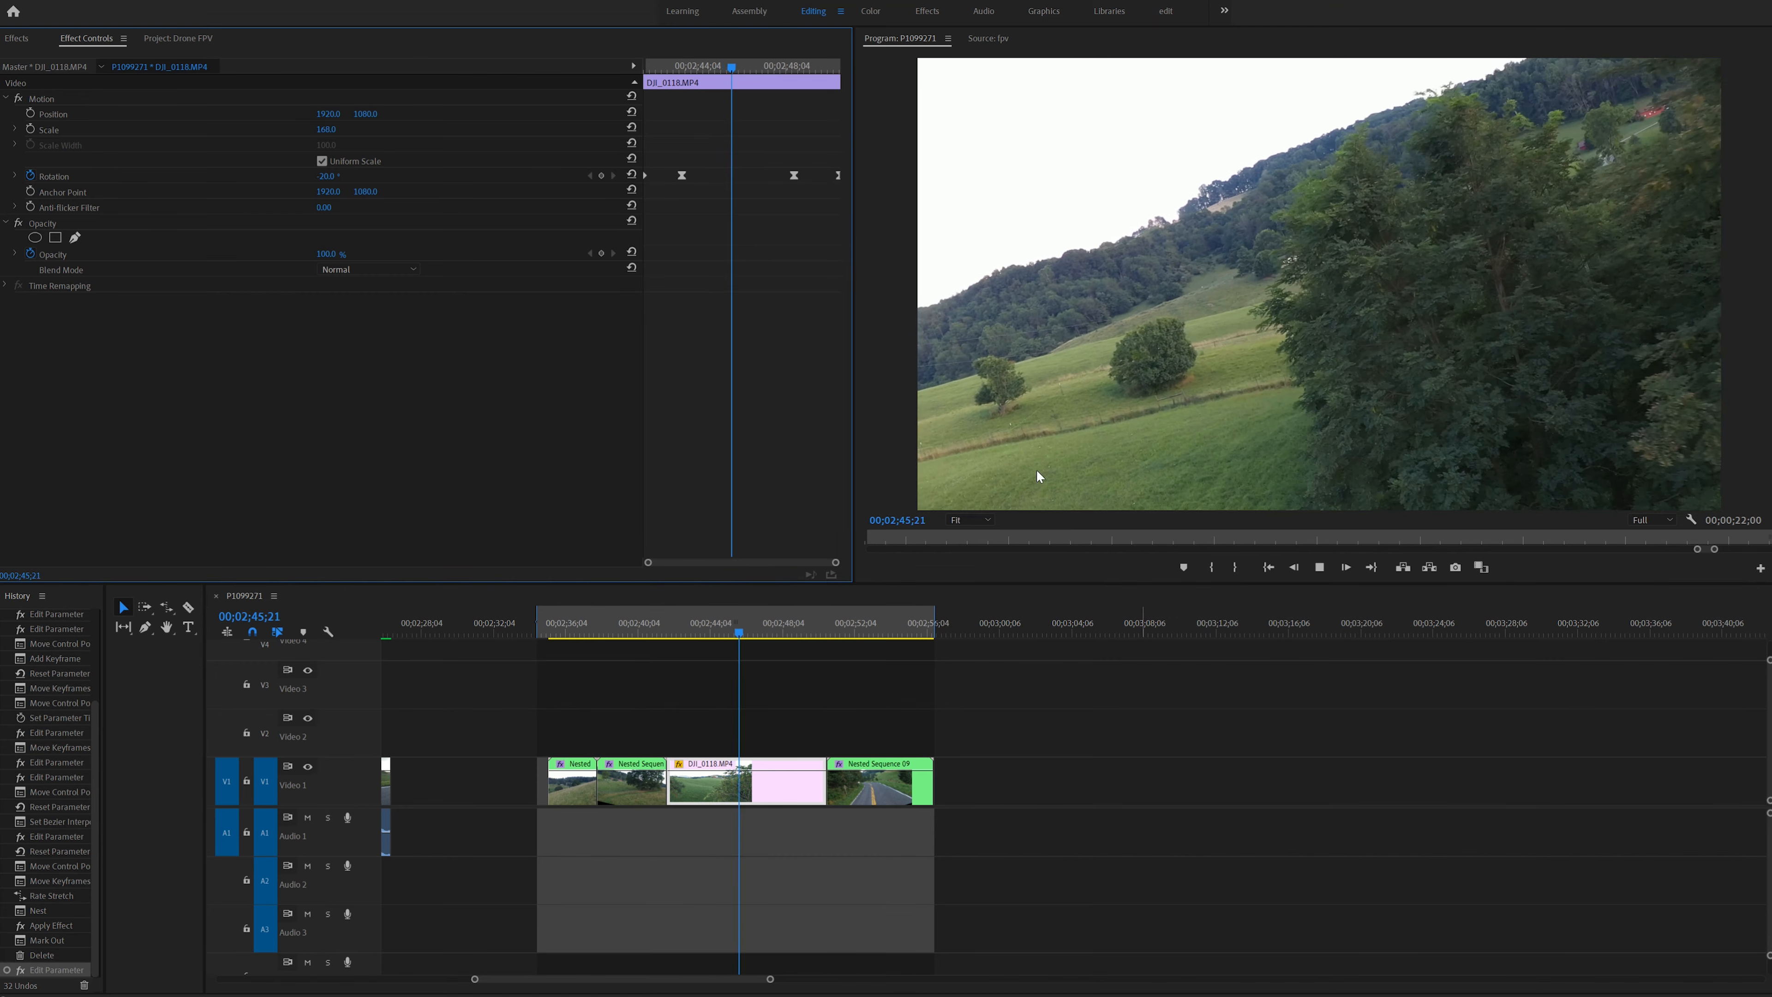
pyautogui.click(675, 629)
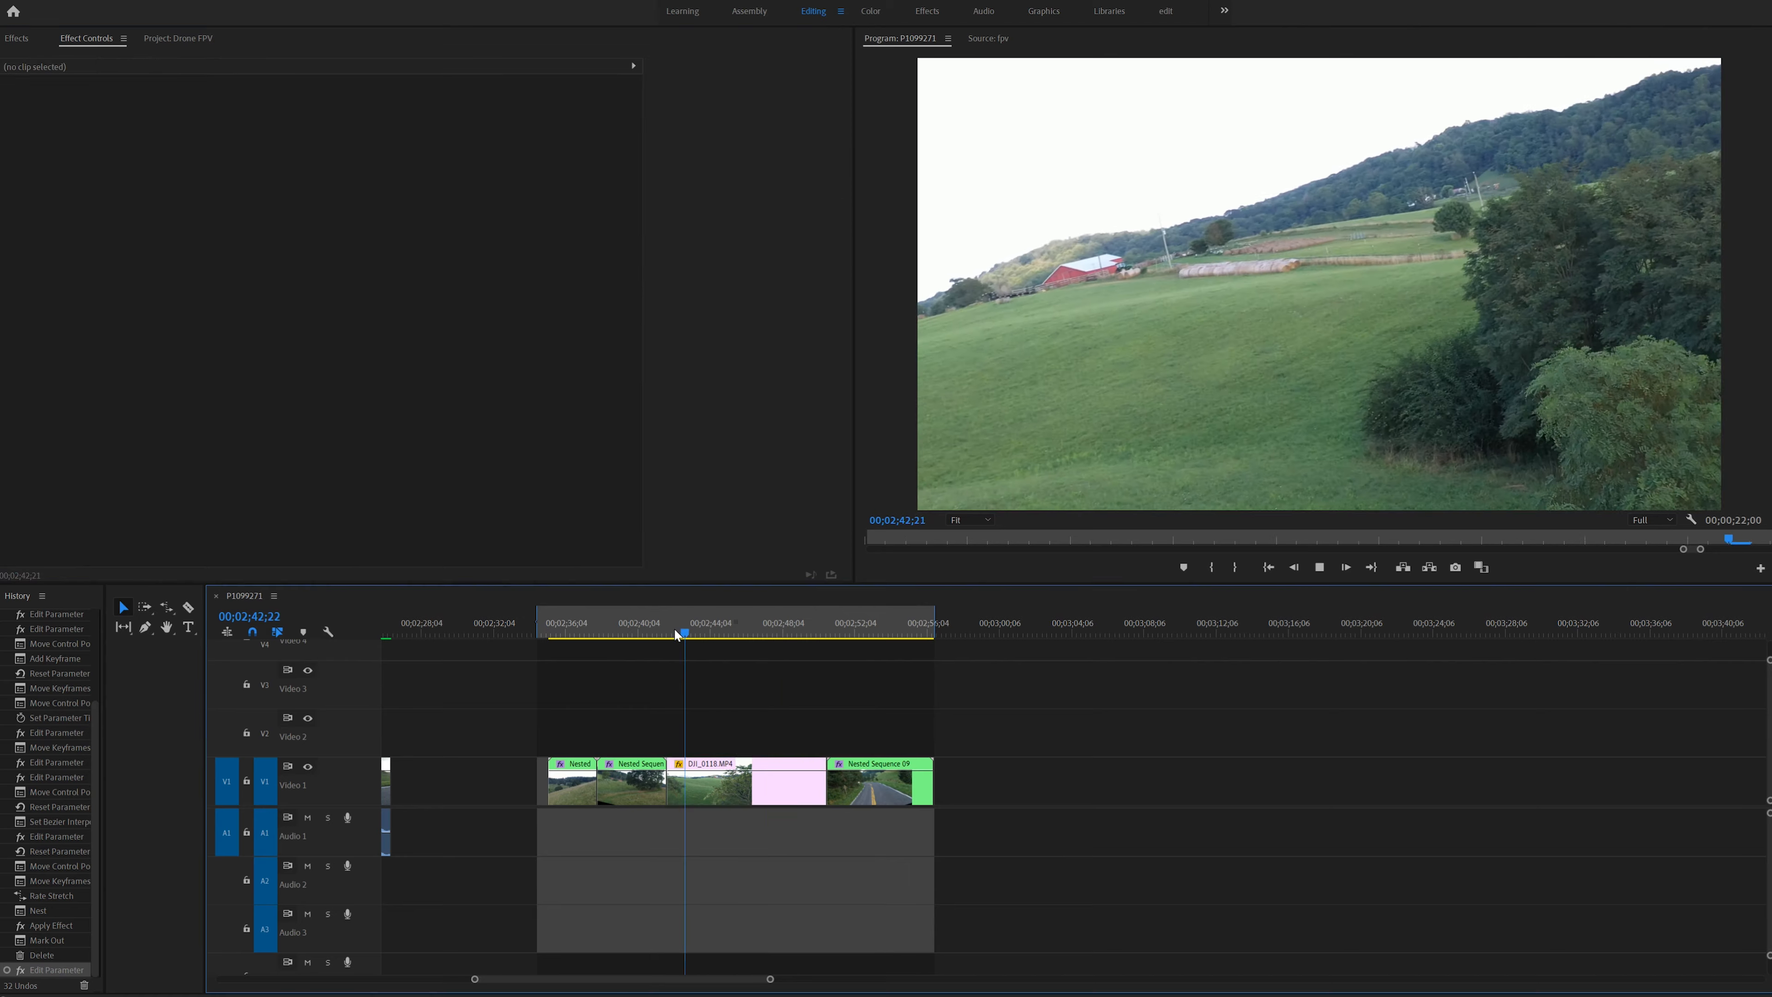